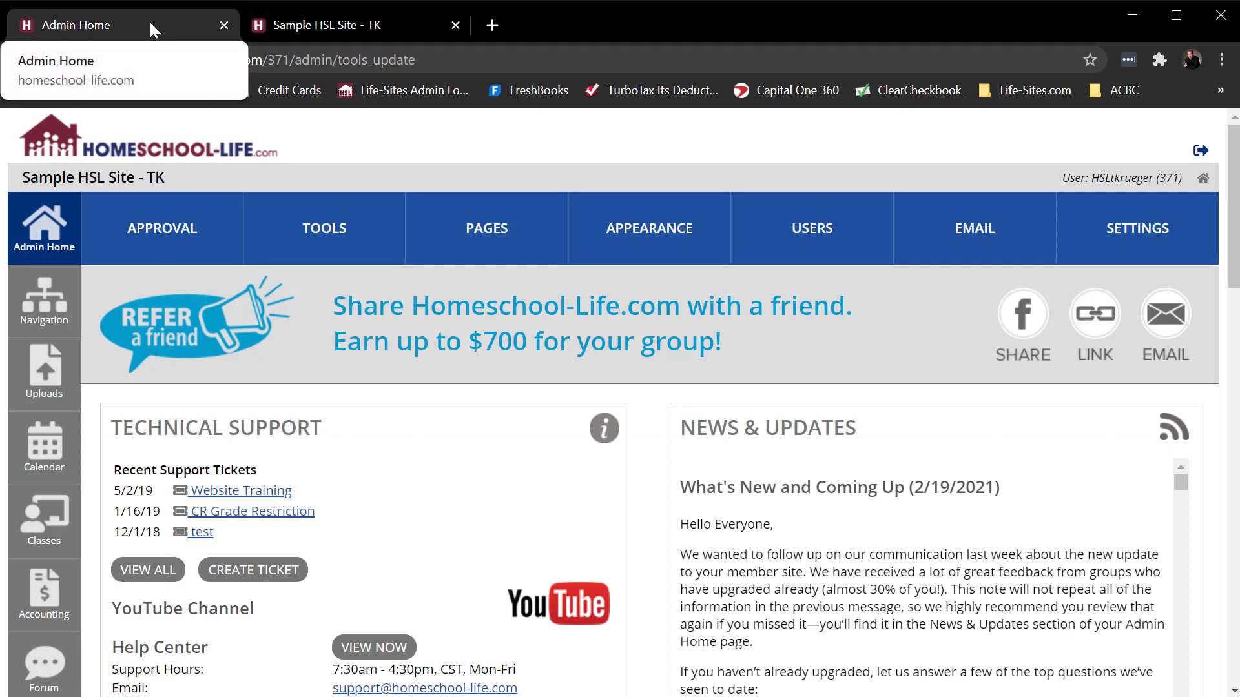
- Open the Family Sections page from the user administration area of the admin site
{"action": "left_click", "coordinate": [318, 26]}
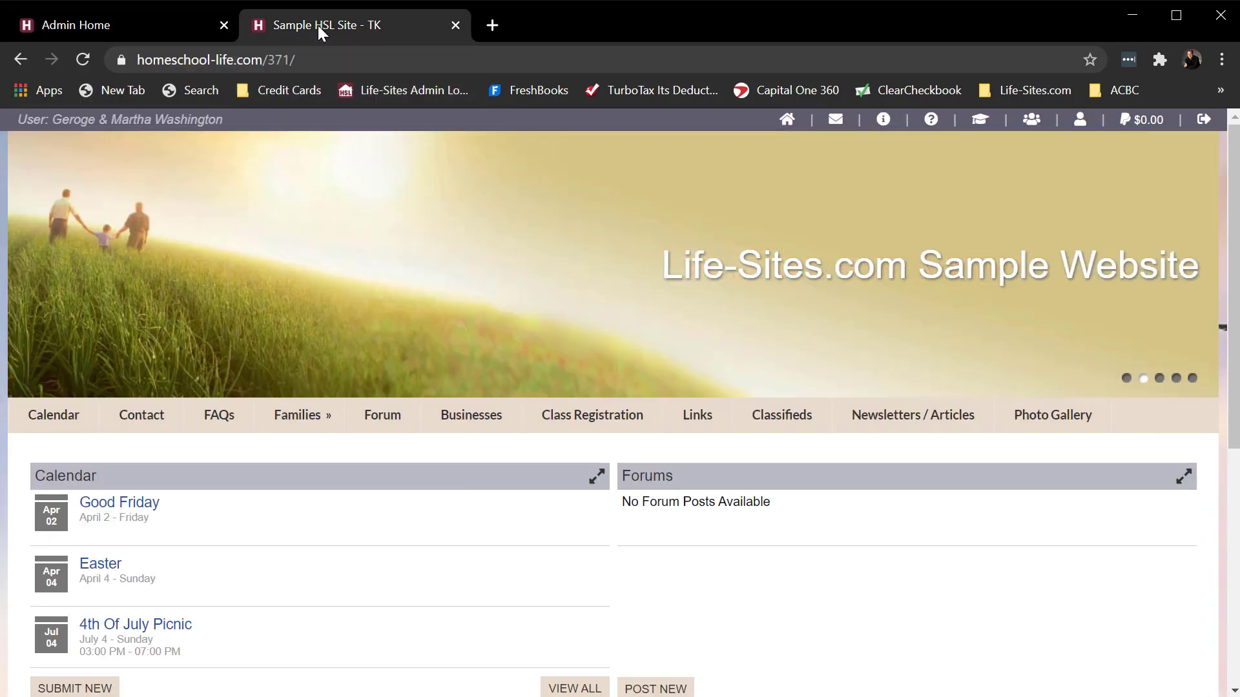
{"action": "left_click", "coordinate": [141, 25]}
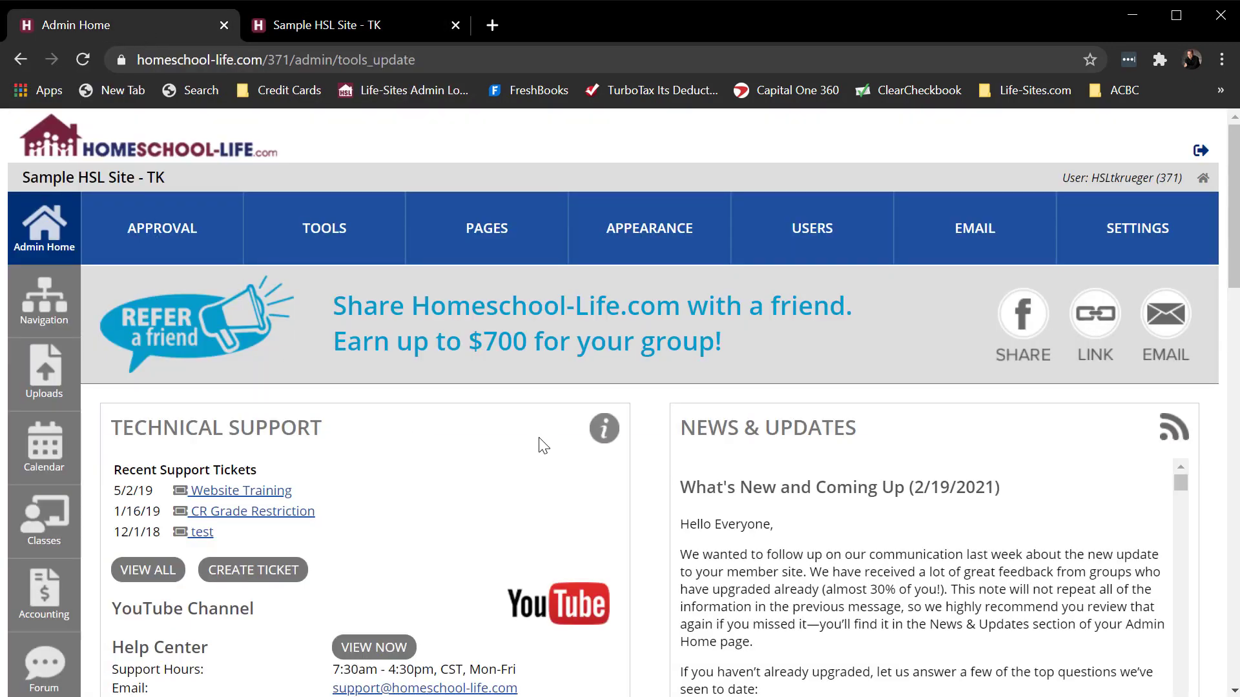
{"action": "left_click", "coordinate": [825, 232]}
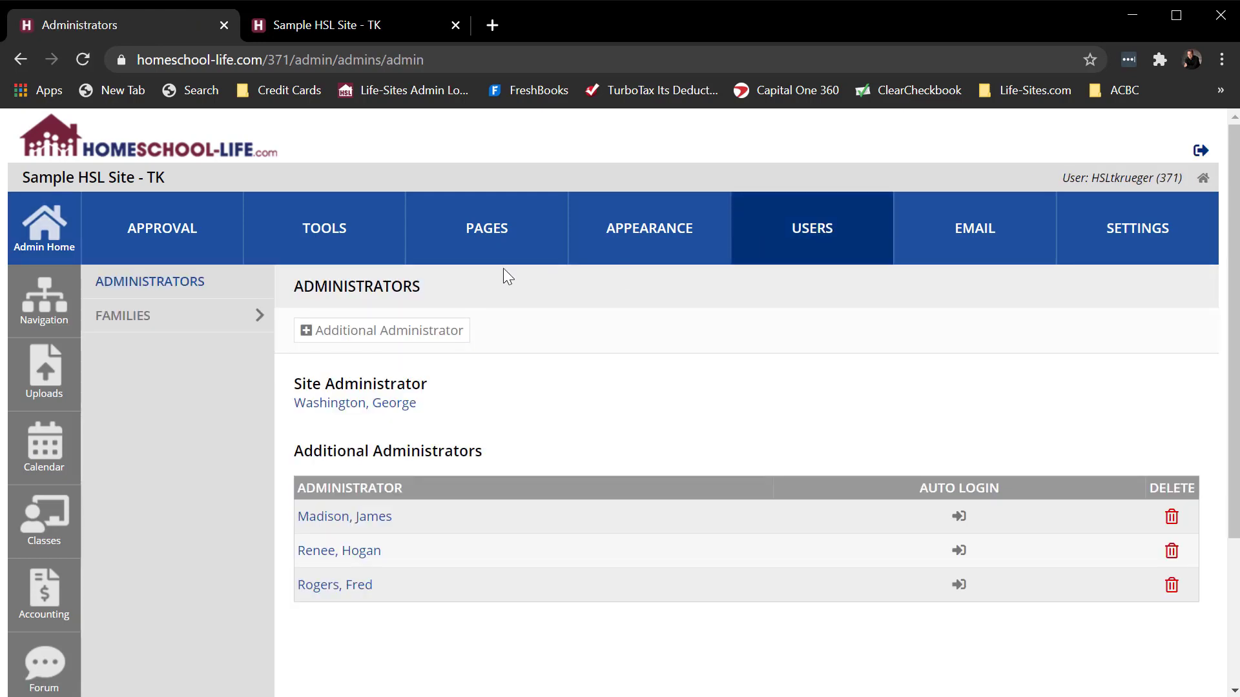
{"action": "left_click", "coordinate": [131, 322]}
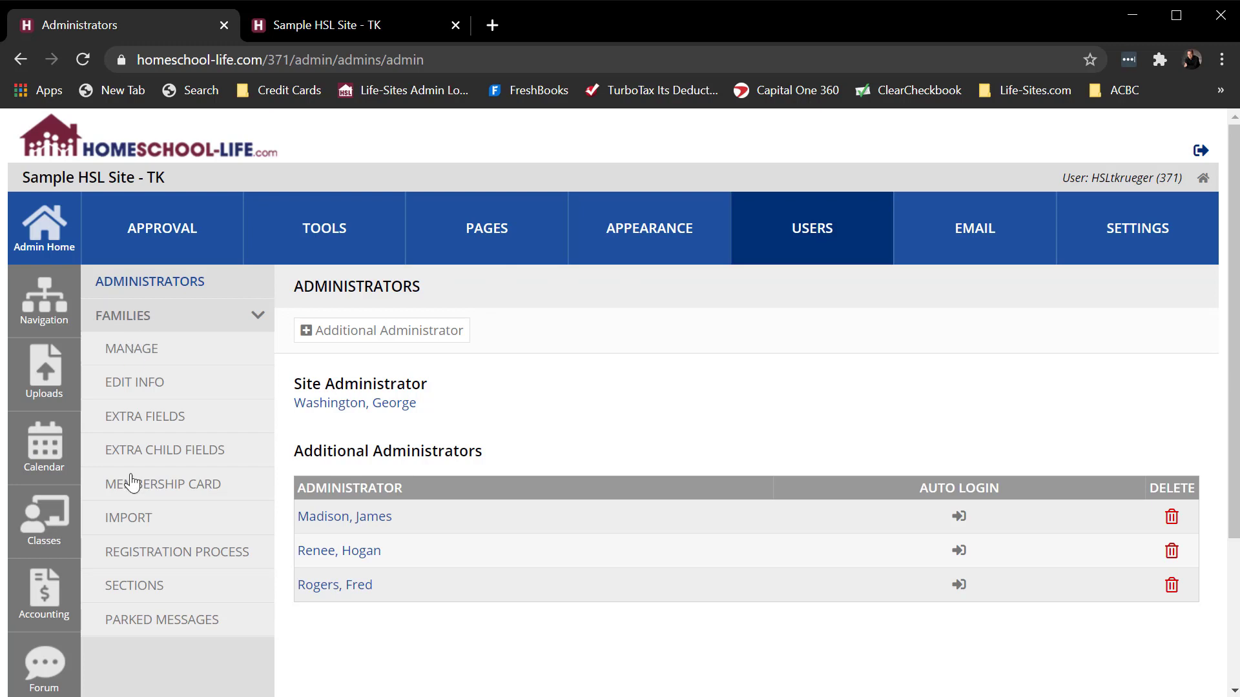
{"action": "left_click", "coordinate": [129, 594]}
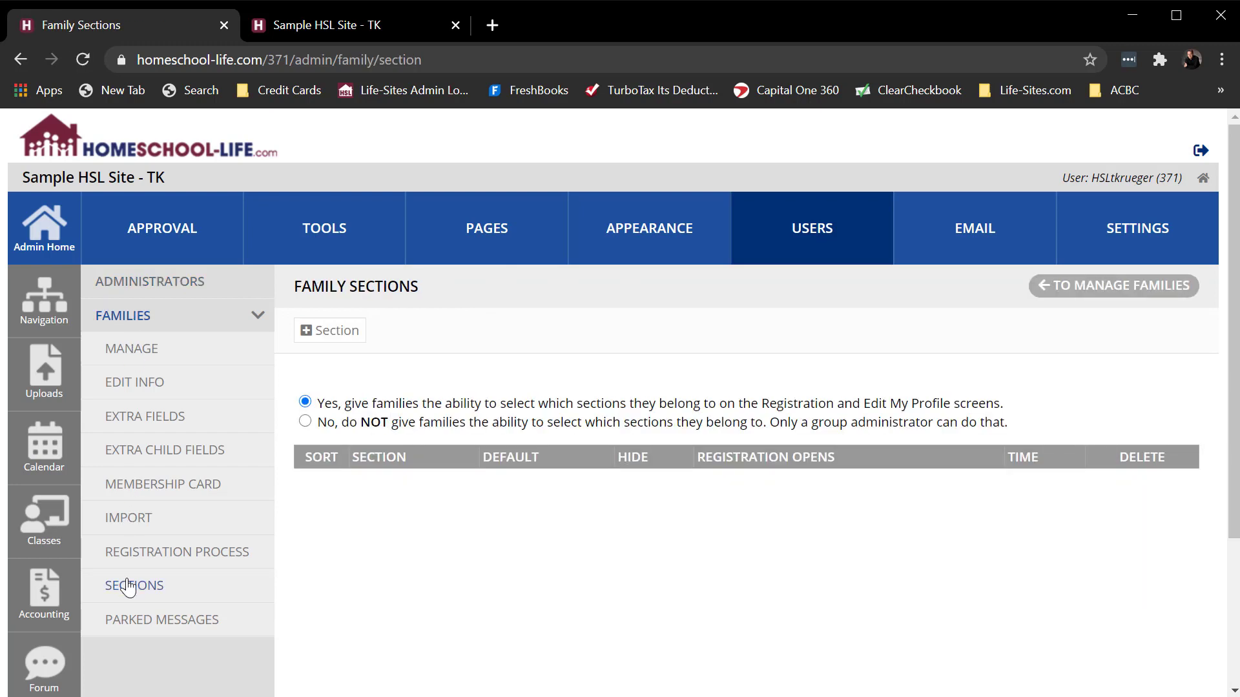
- Reach the Family Sections page again by way of the Members shortcut
{"action": "scroll", "coordinate": [367, 584], "scroll_direction": "down", "scroll_amount": 3}
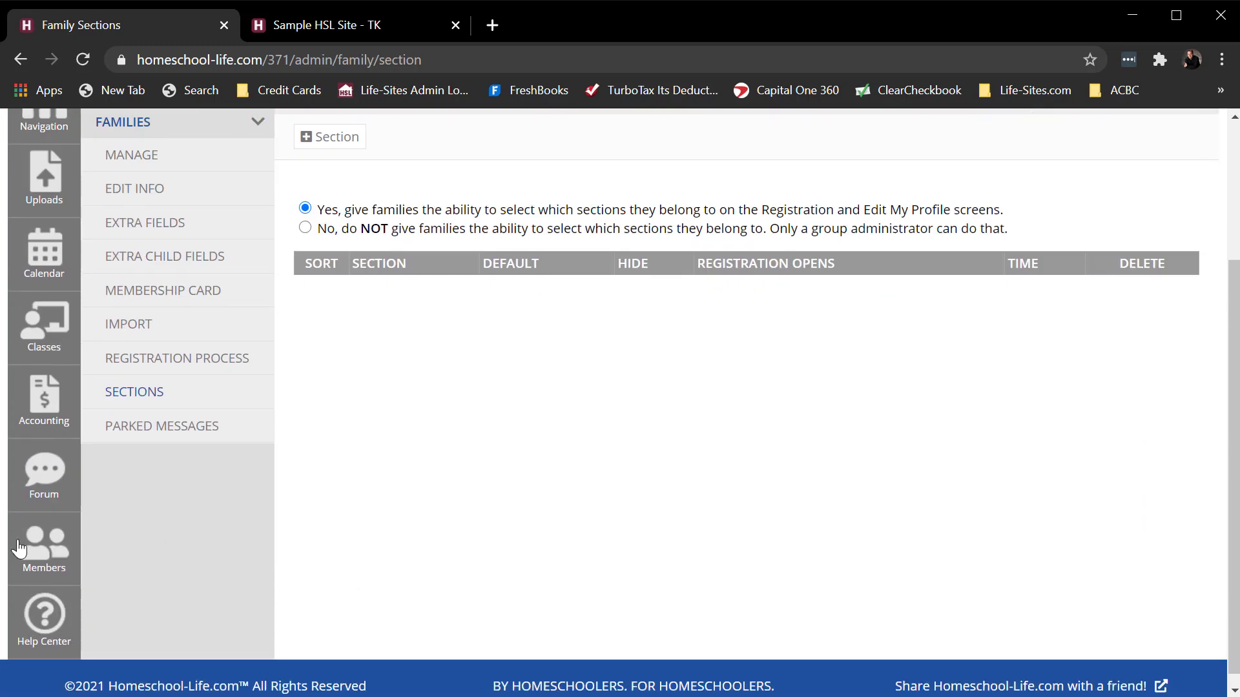
{"action": "left_click", "coordinate": [18, 548]}
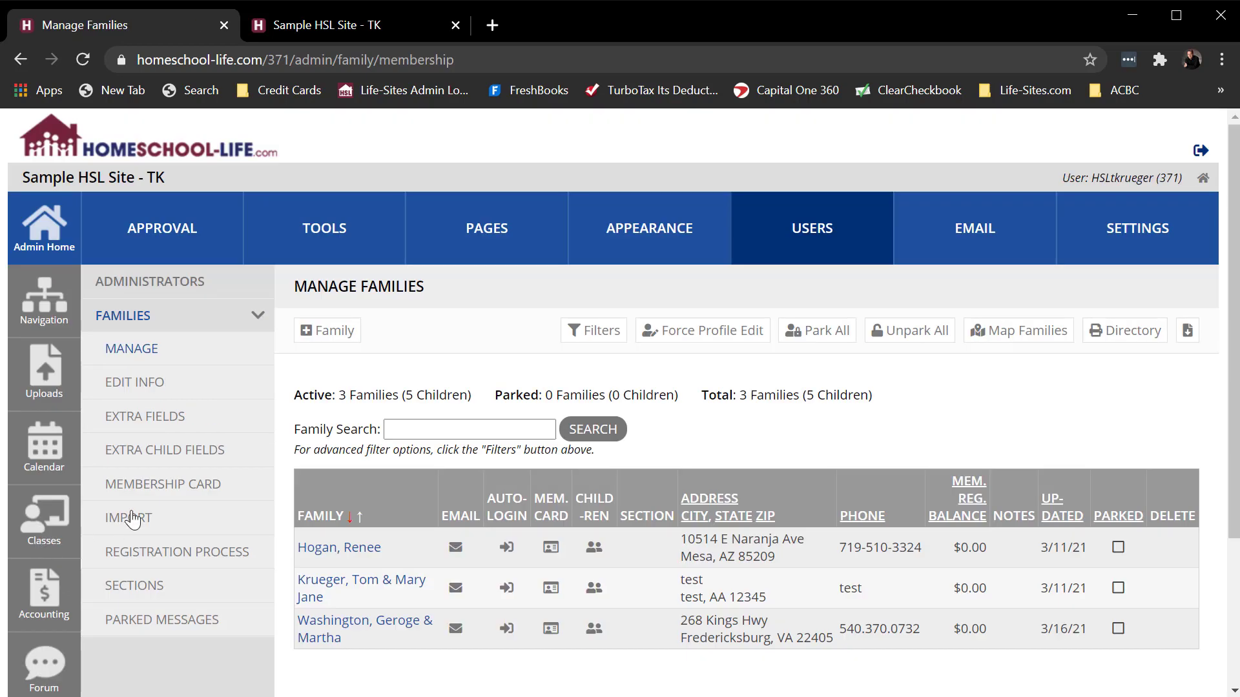
{"action": "left_click", "coordinate": [134, 587]}
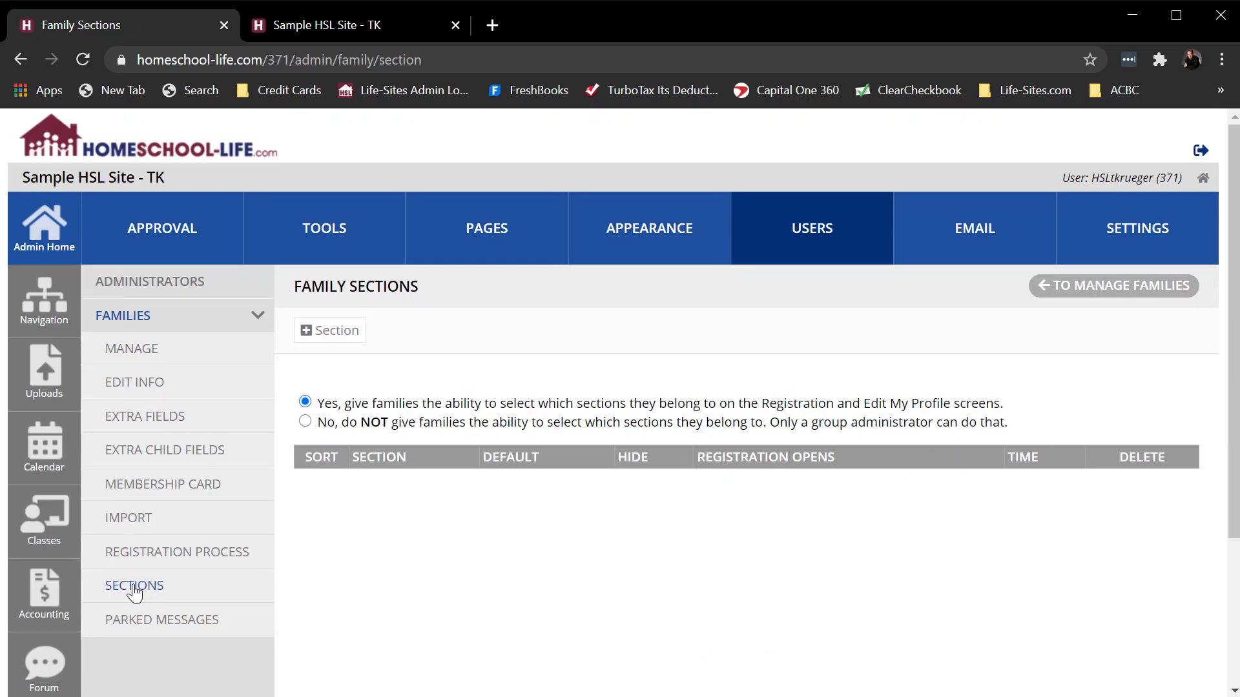
- Return to Admin Home and reach Family Sections through the membership Manage tool
{"action": "left_click", "coordinate": [48, 241]}
{"action": "scroll", "coordinate": [328, 337], "scroll_direction": "down", "scroll_amount": 8}
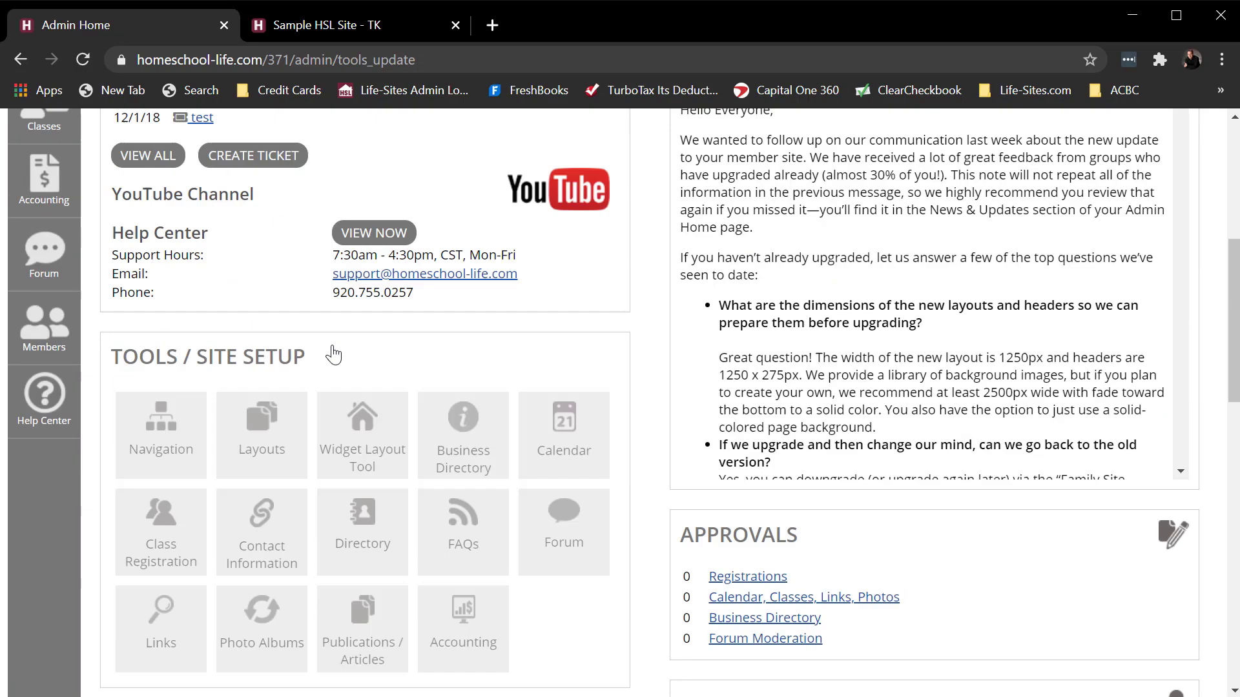
{"action": "scroll", "coordinate": [664, 380], "scroll_direction": "down", "scroll_amount": 6}
{"action": "left_click", "coordinate": [259, 359]}
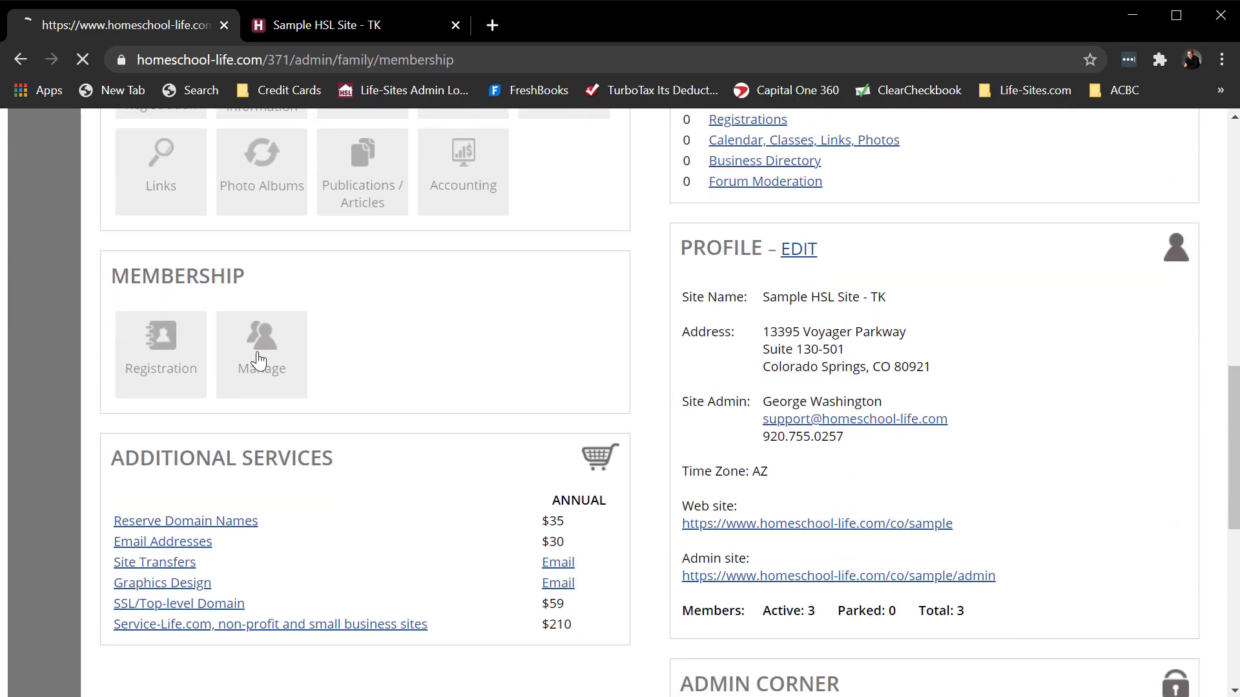
{"action": "left_click", "coordinate": [148, 587]}
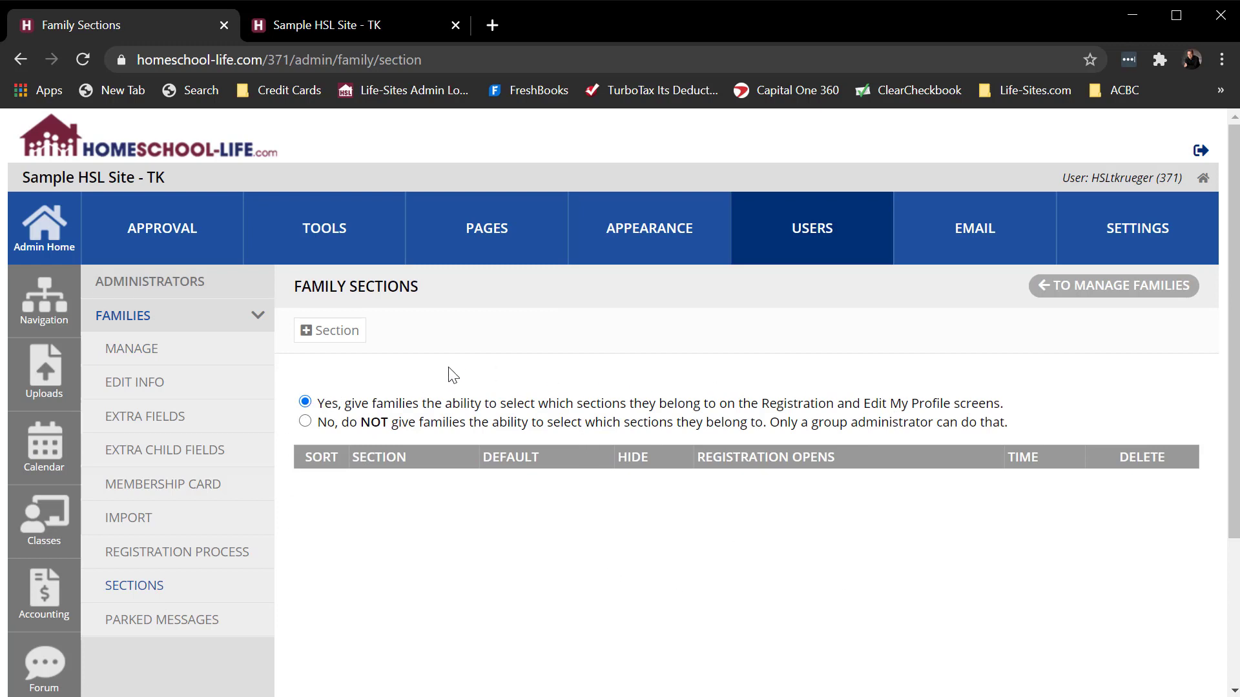
- Create a family section named Board Member and save it
{"action": "left_click", "coordinate": [340, 336]}
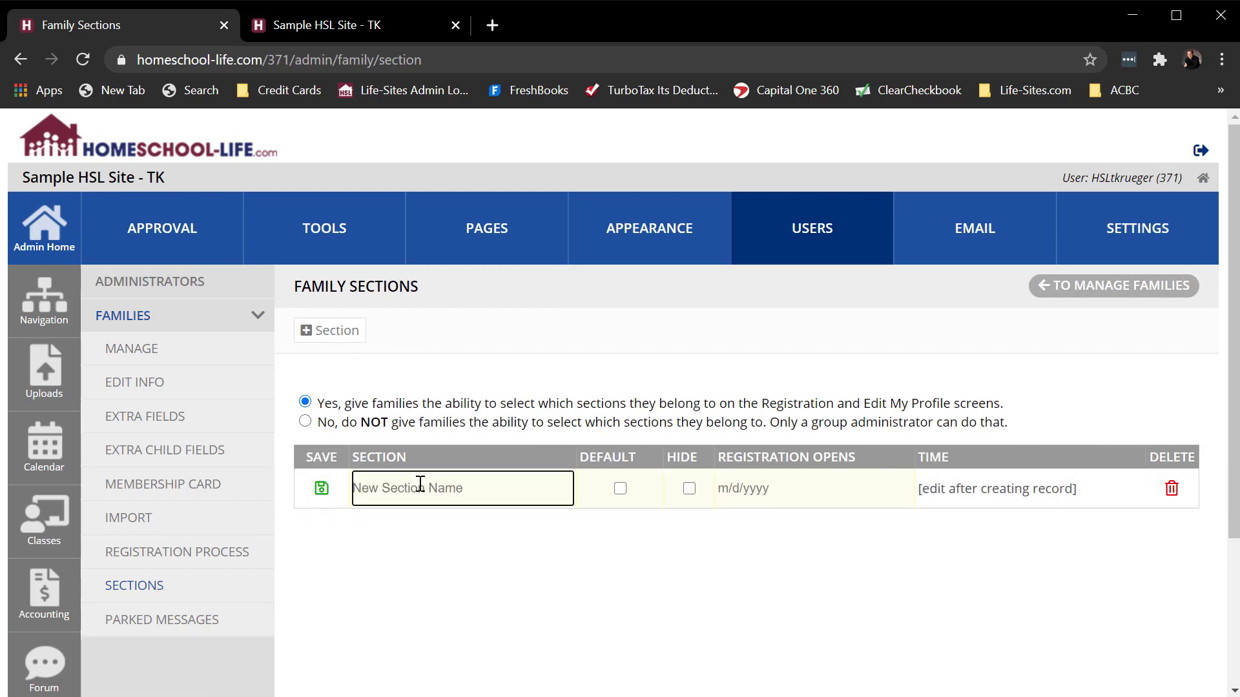
{"action": "type", "text": "Board Member"}
{"action": "left_click", "coordinate": [322, 488]}
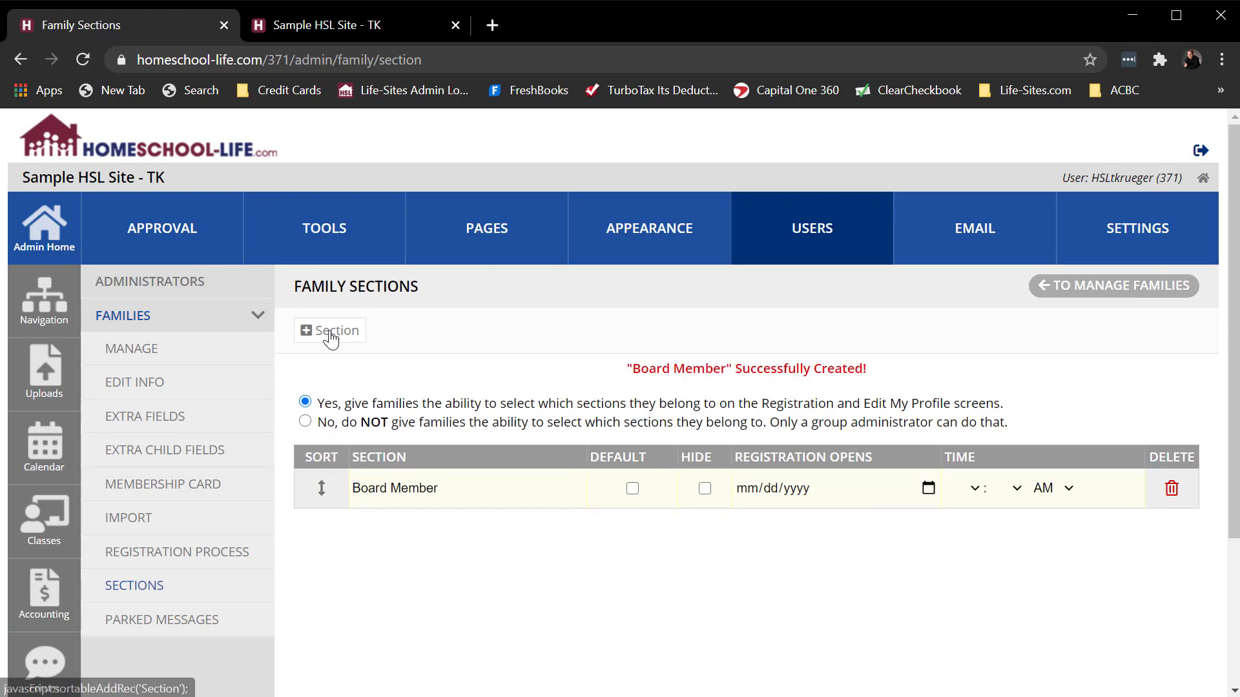
- Create a family section named High School Student and sort it below Board Member
{"action": "left_click", "coordinate": [331, 337]}
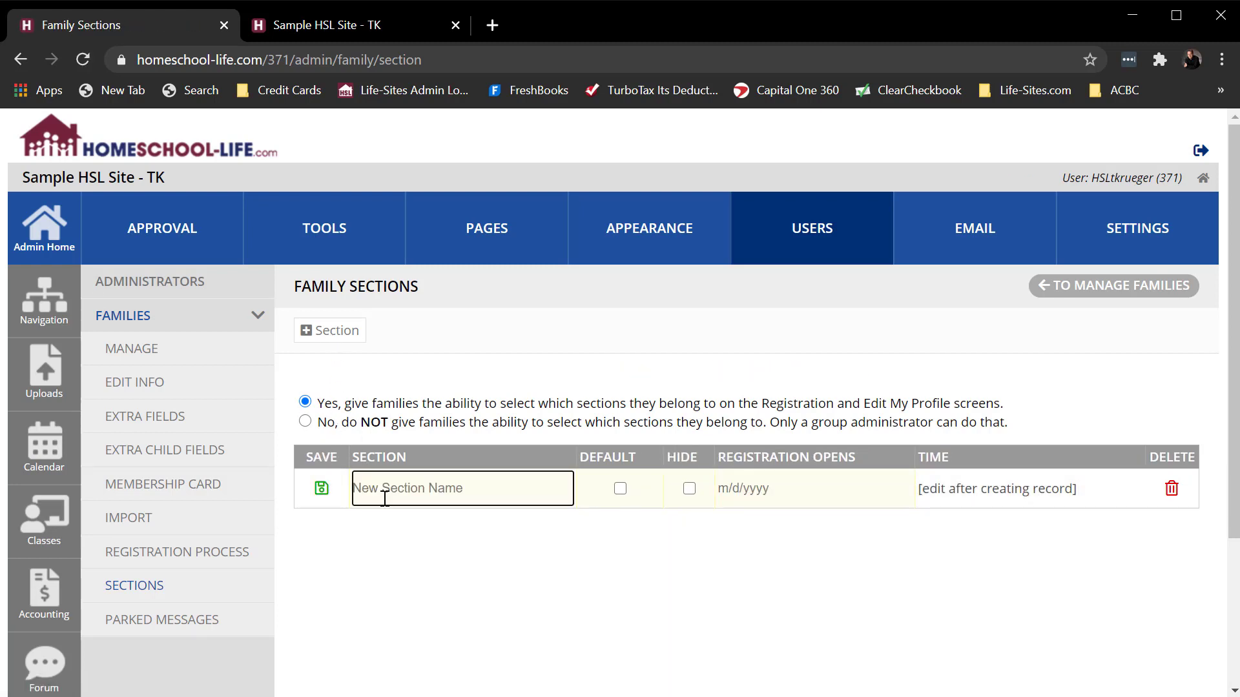
{"action": "type", "text": "High School Student"}
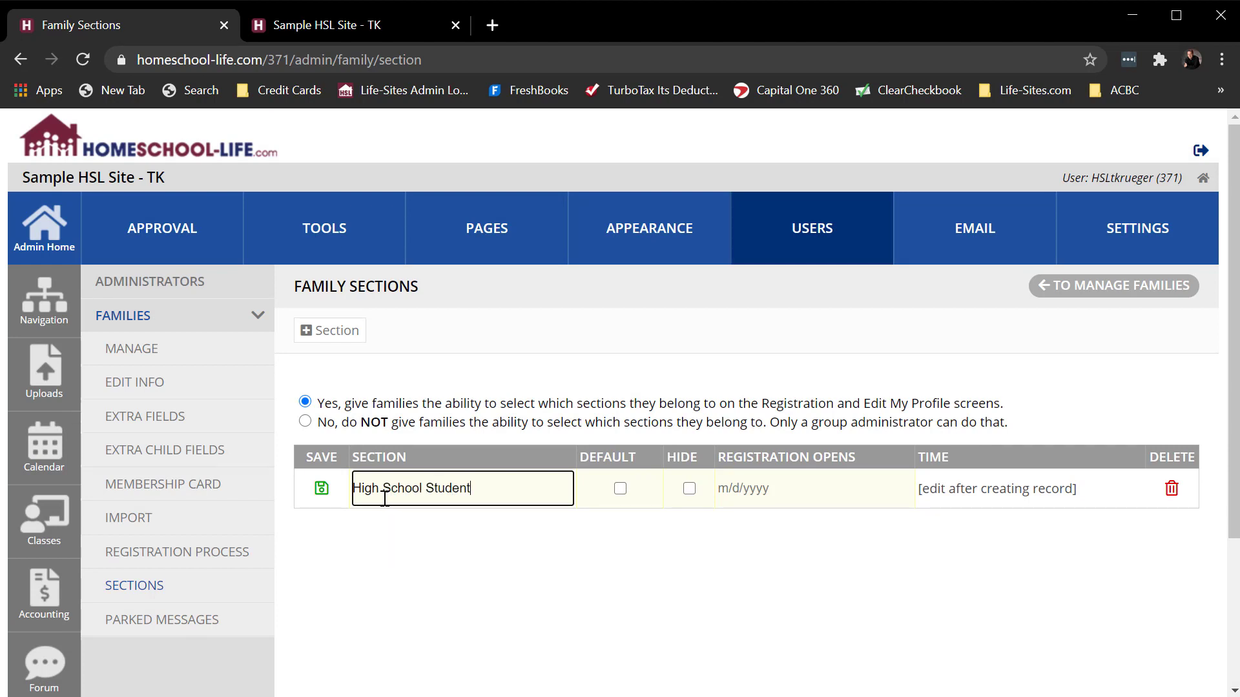
{"action": "left_click", "coordinate": [322, 489]}
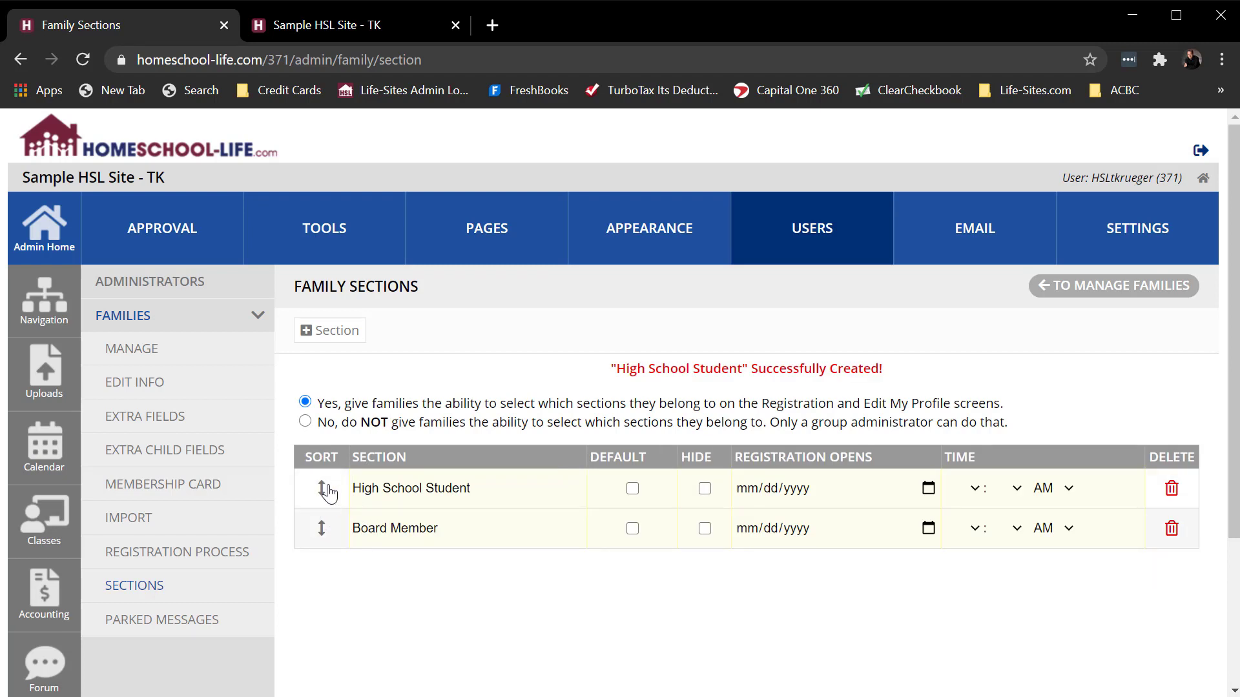
{"action": "left_click_drag", "start_coordinate": [321, 487], "coordinate": [323, 528]}
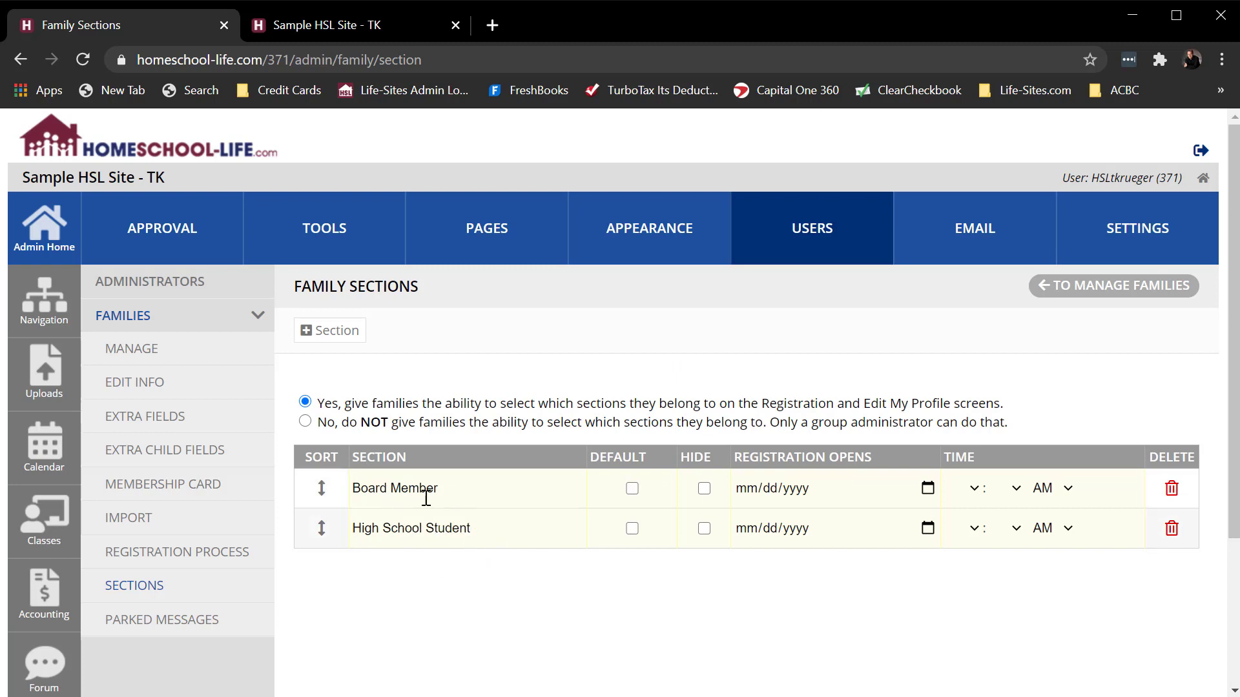
- Assign the last family in the Manage Families list to the Board Member section and save the family record
{"action": "left_click", "coordinate": [133, 350]}
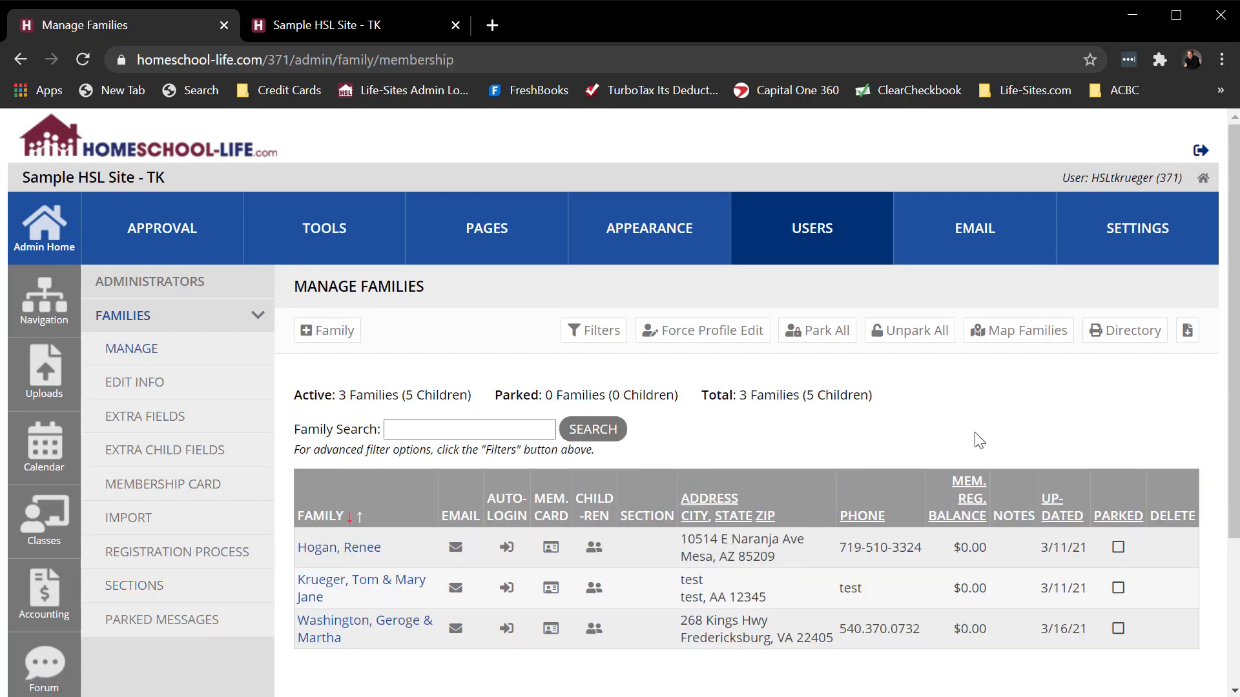
{"action": "scroll", "coordinate": [975, 433], "scroll_direction": "down", "scroll_amount": 3}
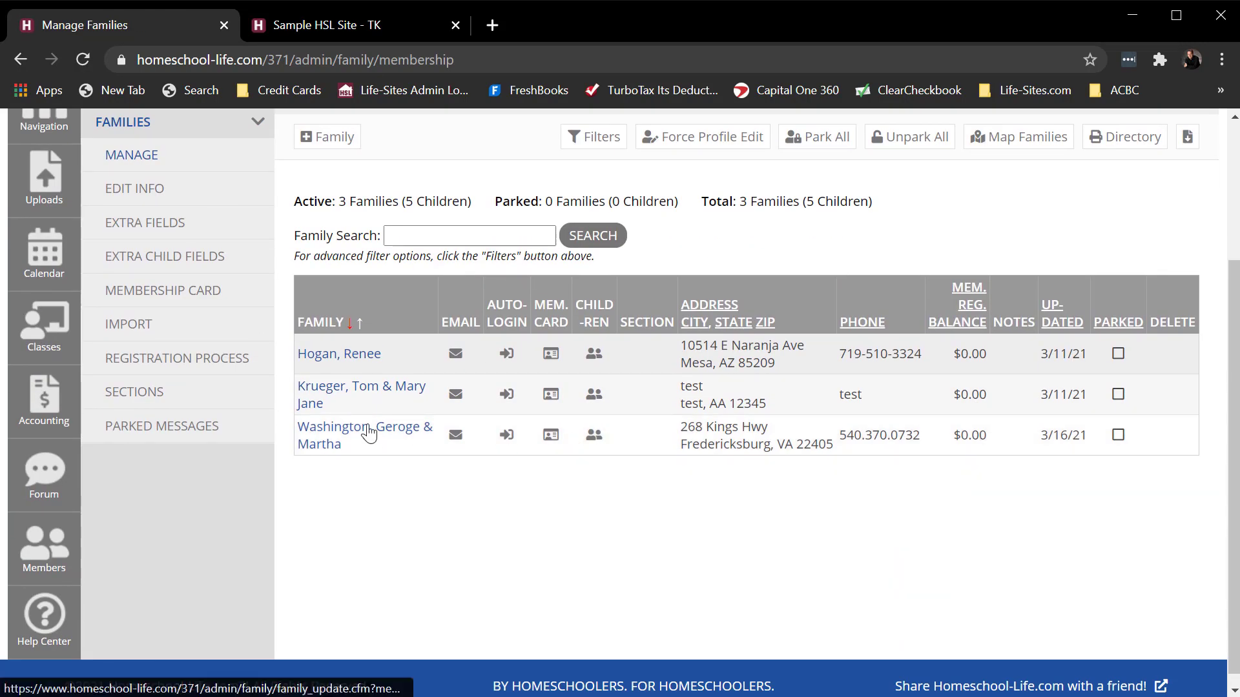
{"action": "left_click", "coordinate": [369, 433]}
{"action": "scroll", "coordinate": [944, 493], "scroll_direction": "down", "scroll_amount": 10}
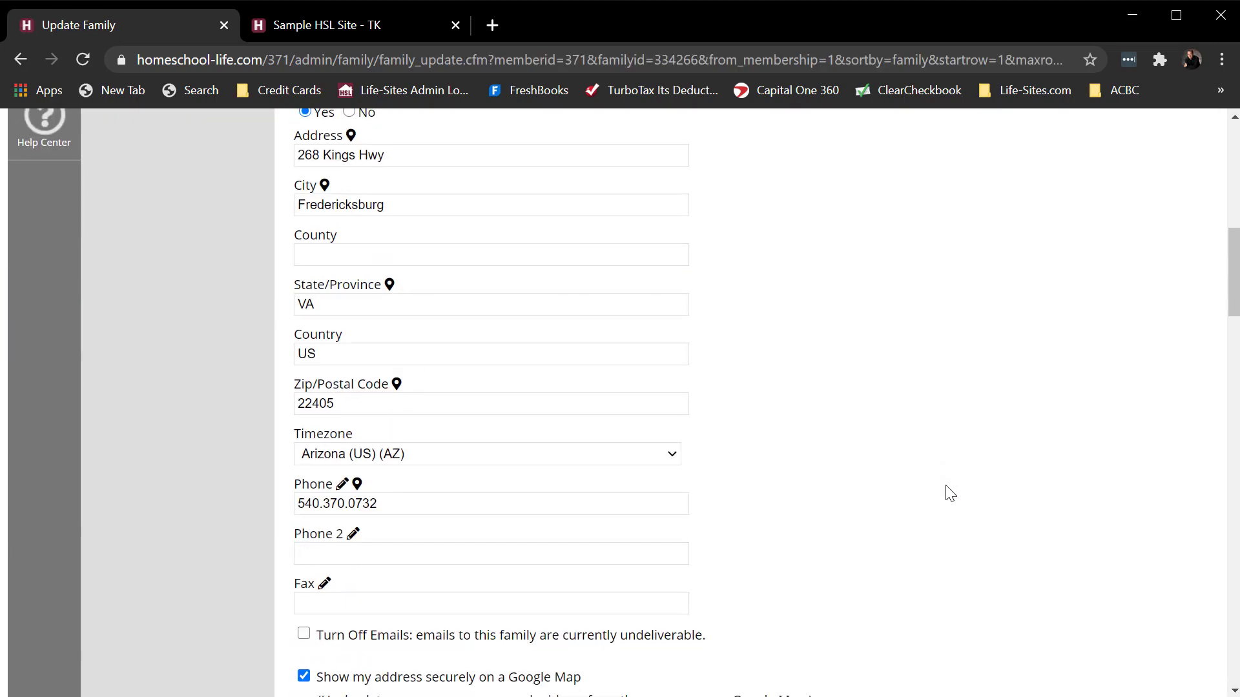
{"action": "scroll", "coordinate": [946, 493], "scroll_direction": "down", "scroll_amount": 13}
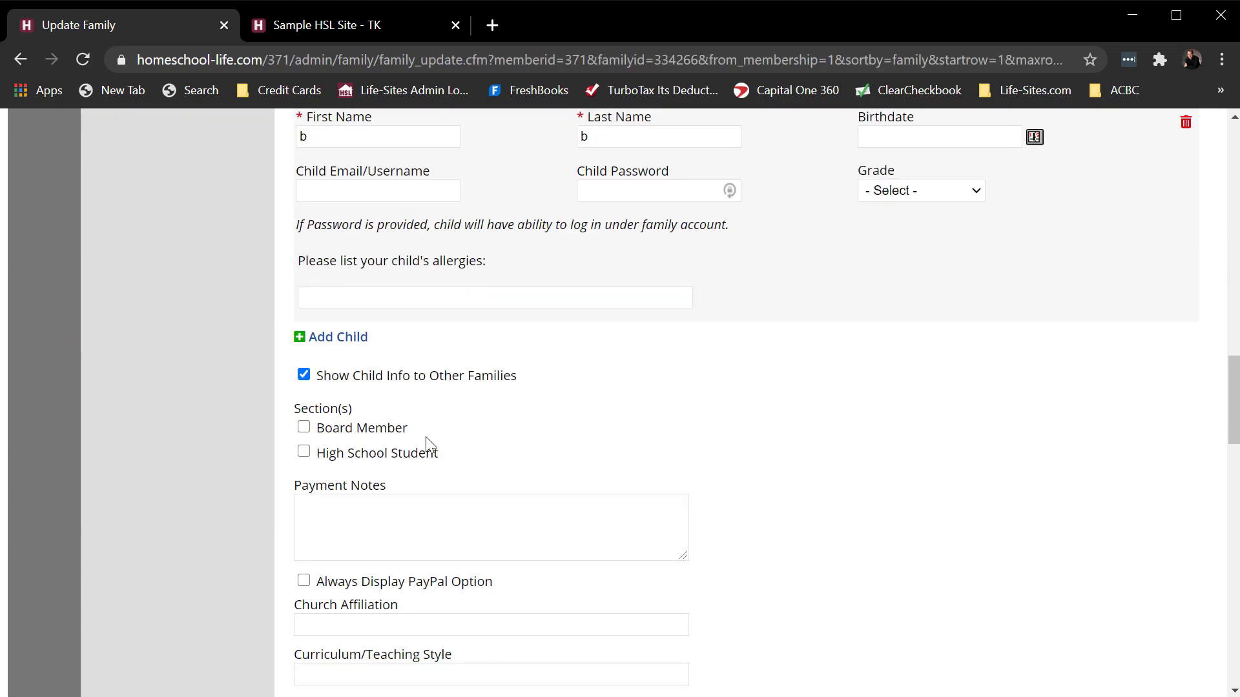
{"action": "left_click", "coordinate": [304, 428]}
{"action": "scroll", "coordinate": [861, 455], "scroll_direction": "down", "scroll_amount": 15}
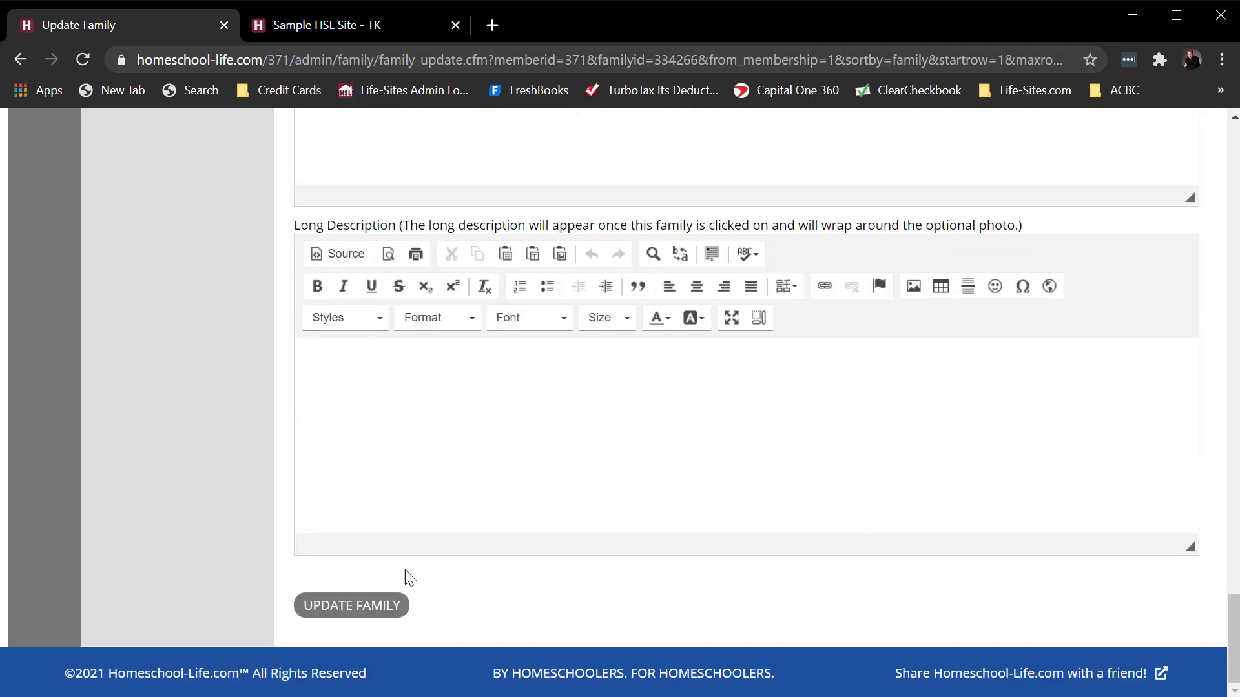
{"action": "left_click", "coordinate": [339, 601]}
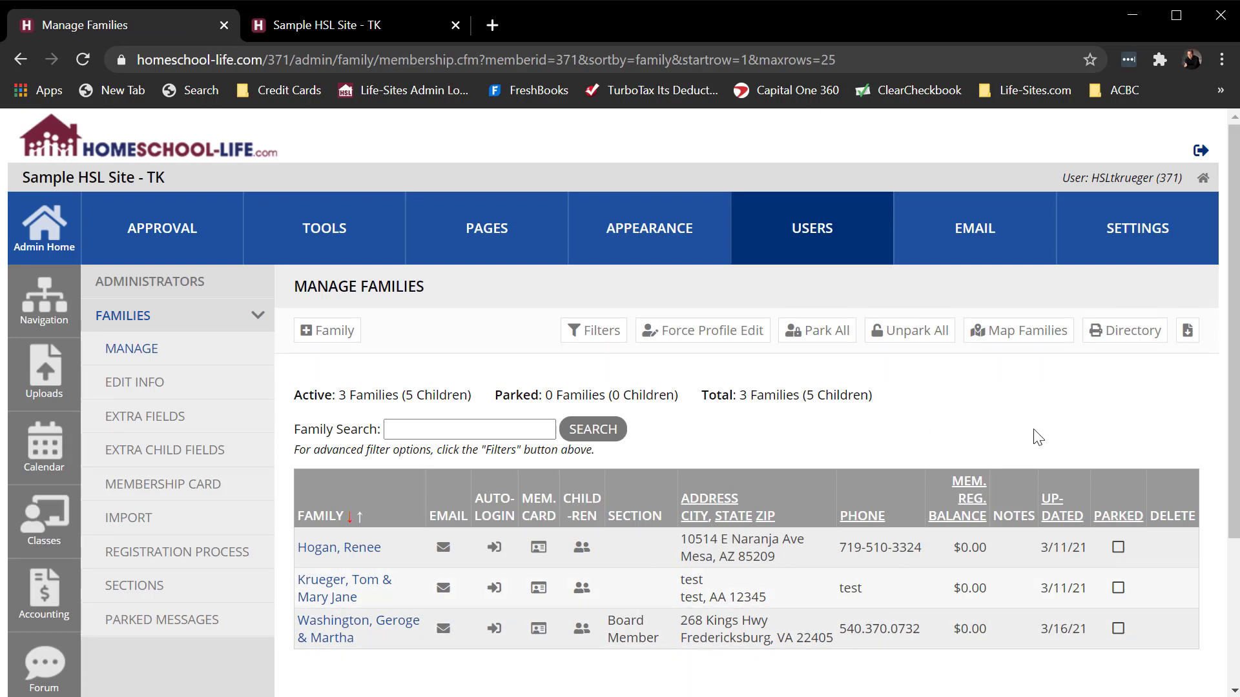
- In the full-width Edit Membership Information table, assign the first two families to High School Student and save the changes
{"action": "left_click", "coordinate": [141, 385]}
{"action": "scroll", "coordinate": [1186, 484], "scroll_direction": "down", "scroll_amount": 3}
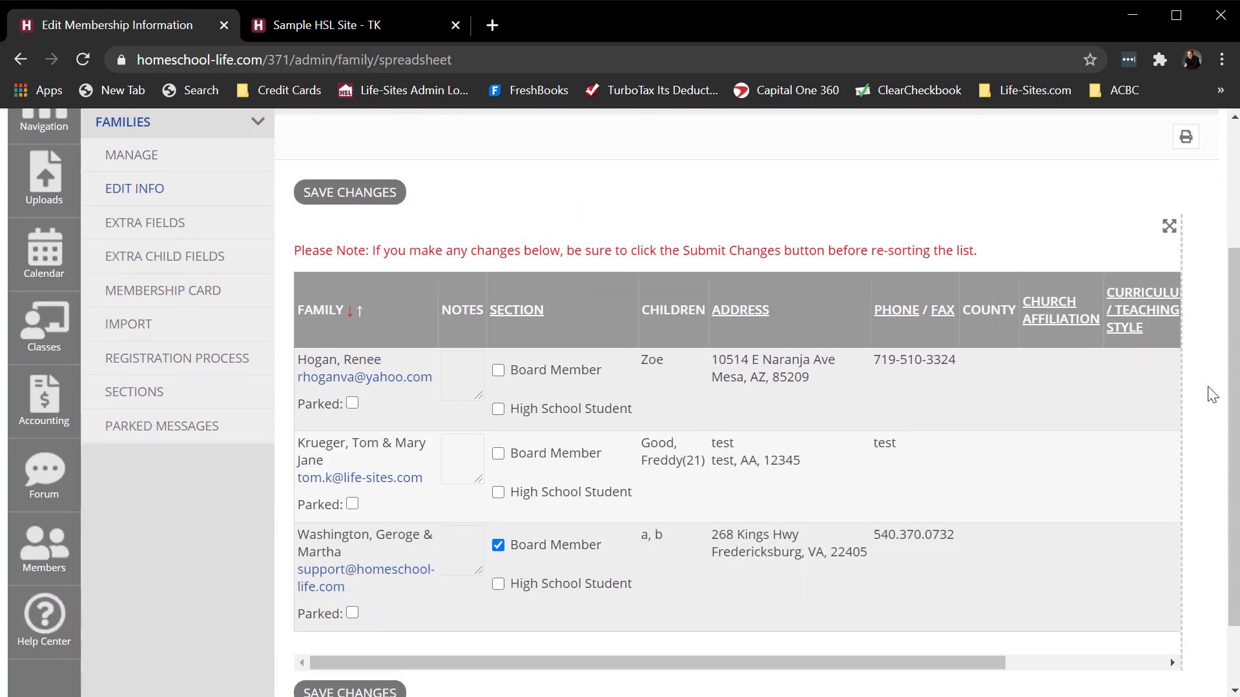
{"action": "left_click", "coordinate": [1169, 227]}
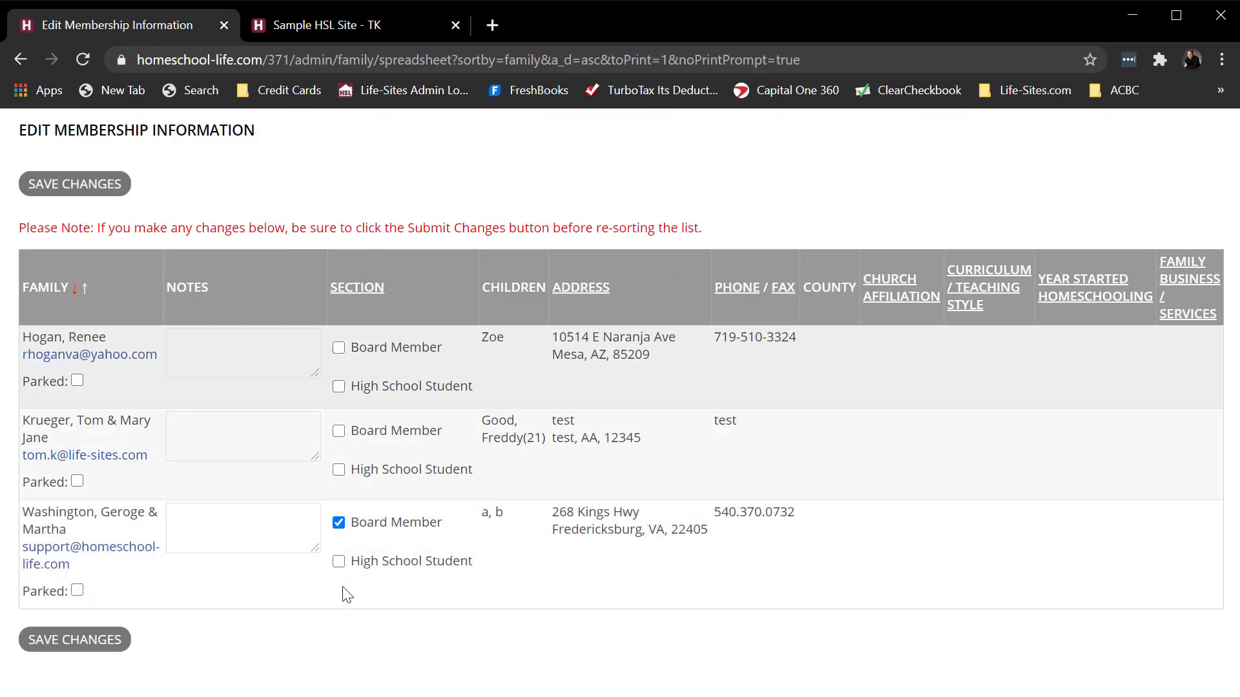
{"action": "left_click", "coordinate": [339, 471]}
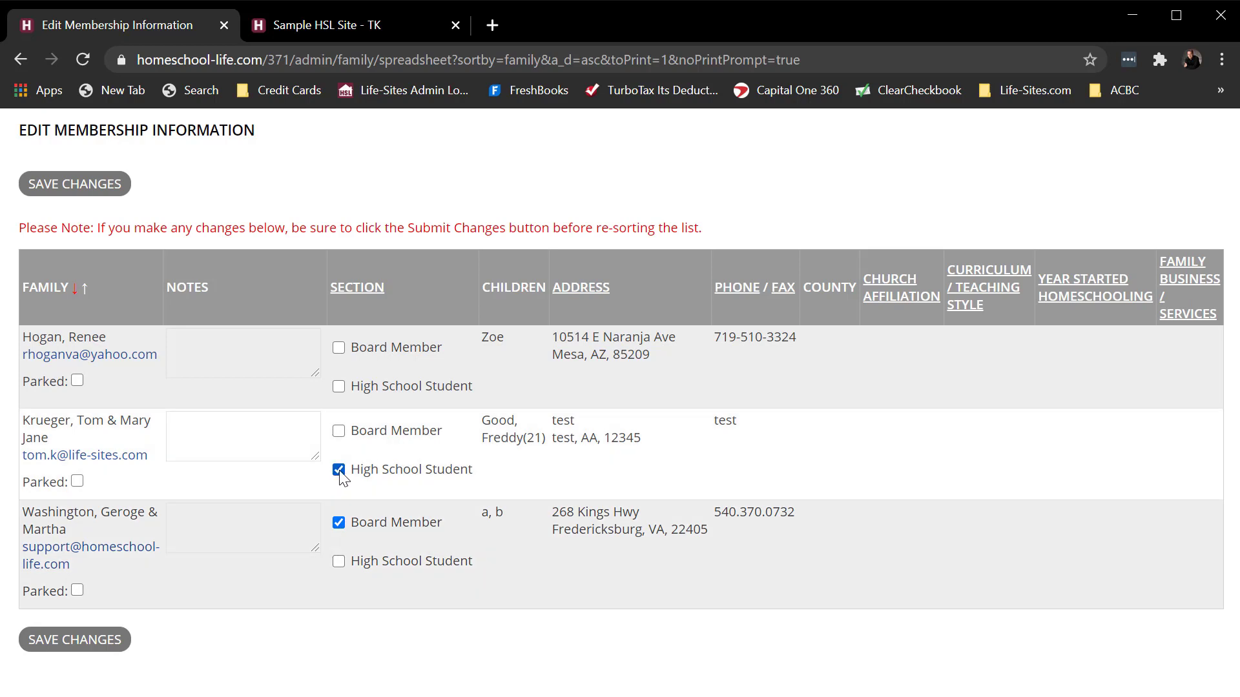
{"action": "left_click", "coordinate": [338, 386]}
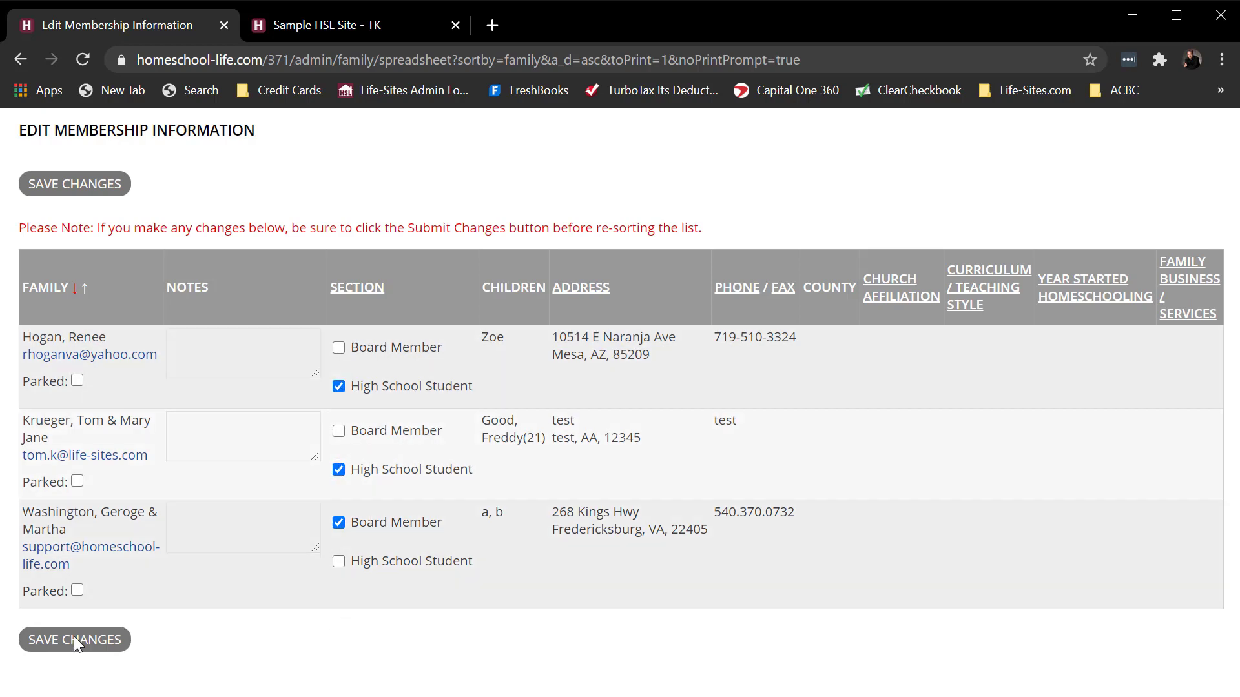
{"action": "left_click", "coordinate": [67, 638]}
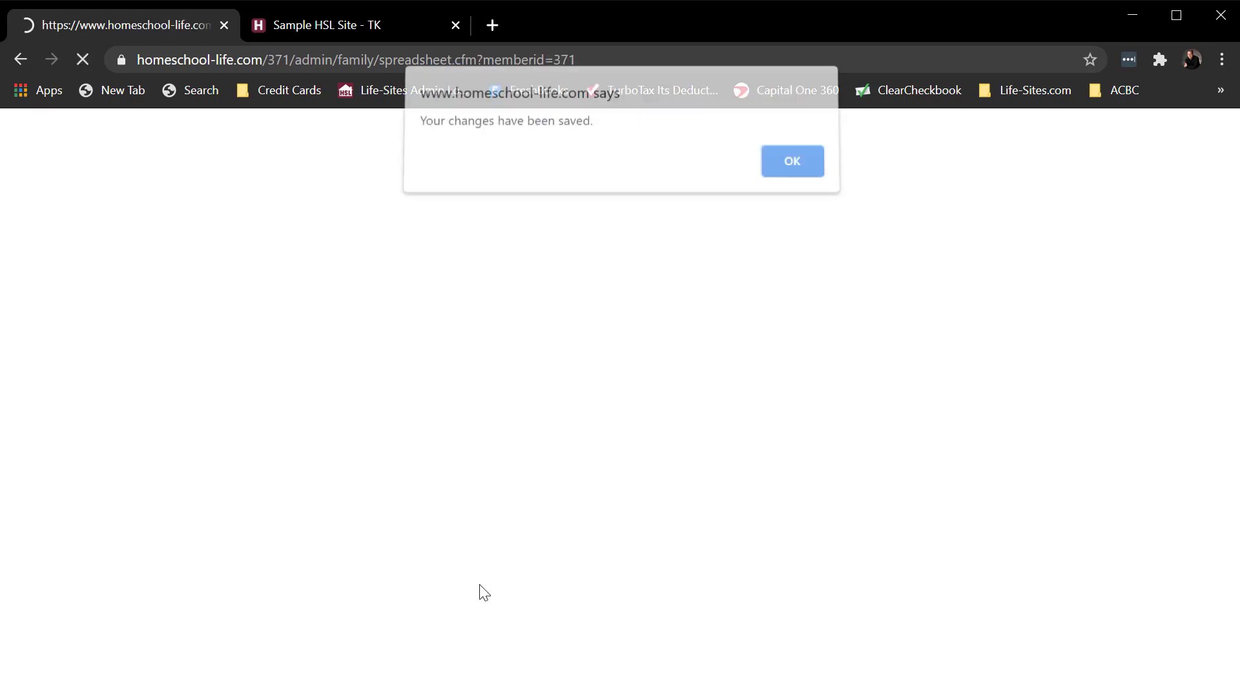
{"action": "left_click", "coordinate": [804, 171]}
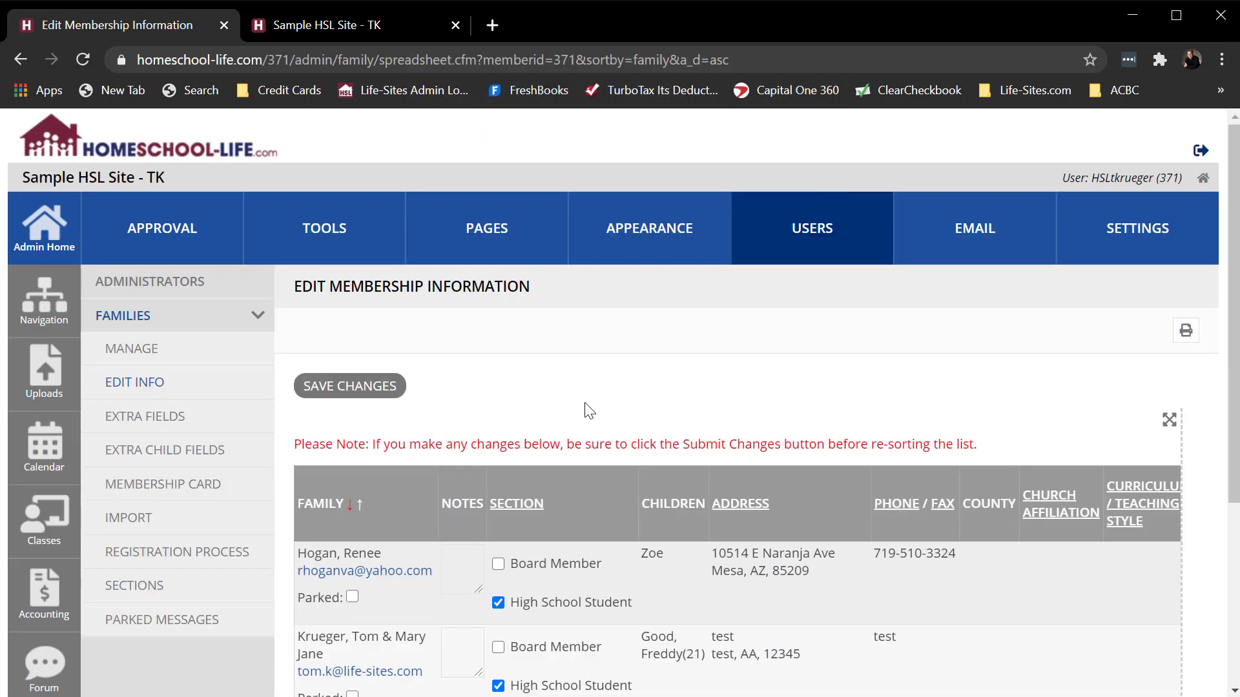
- Review the families' section assignments in the membership information table and in the Manage Families list
{"action": "scroll", "coordinate": [700, 394], "scroll_direction": "down", "scroll_amount": 3}
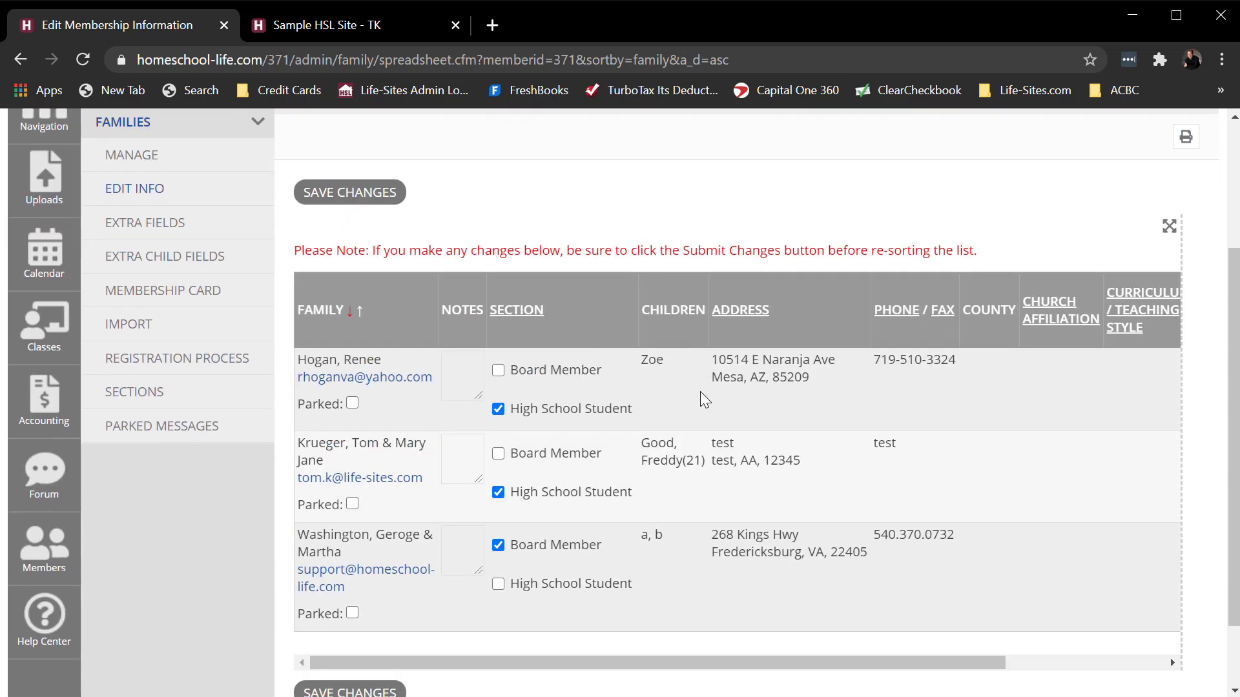
{"action": "scroll", "coordinate": [701, 396], "scroll_direction": "up", "scroll_amount": 3}
{"action": "left_click", "coordinate": [141, 356]}
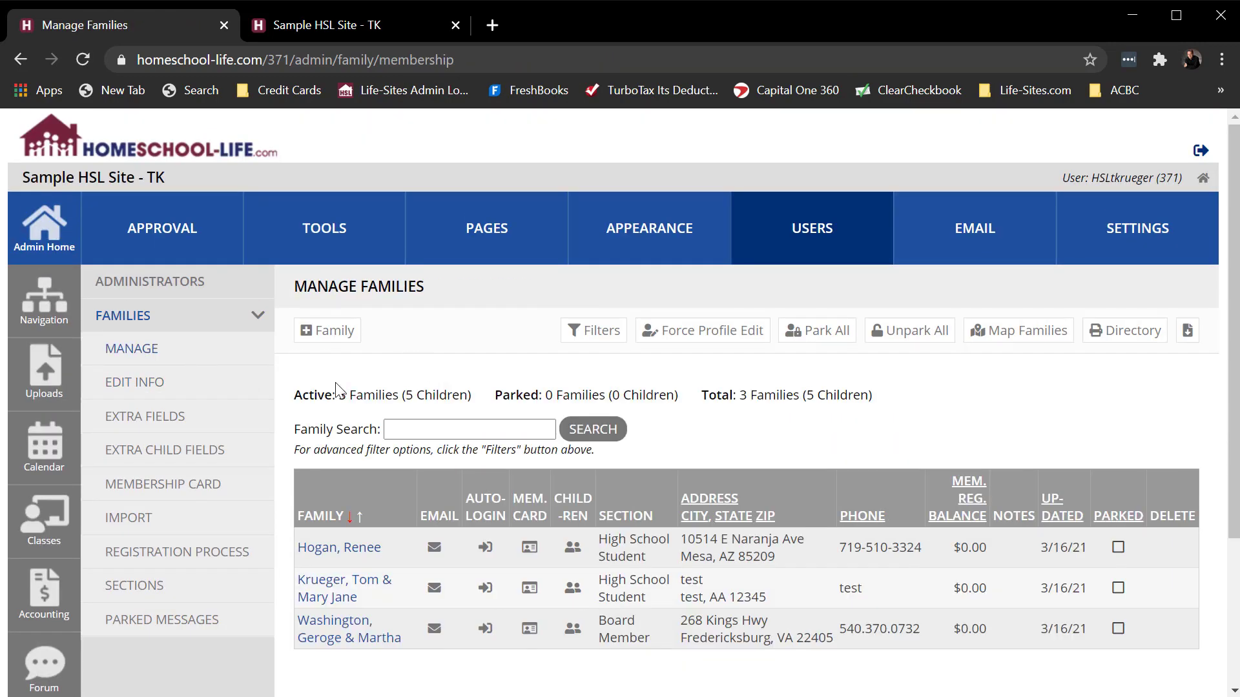
- Check the section choices in Edit My Profile on the member site, and return to the admin site's Manage Families page
{"action": "left_click", "coordinate": [316, 26]}
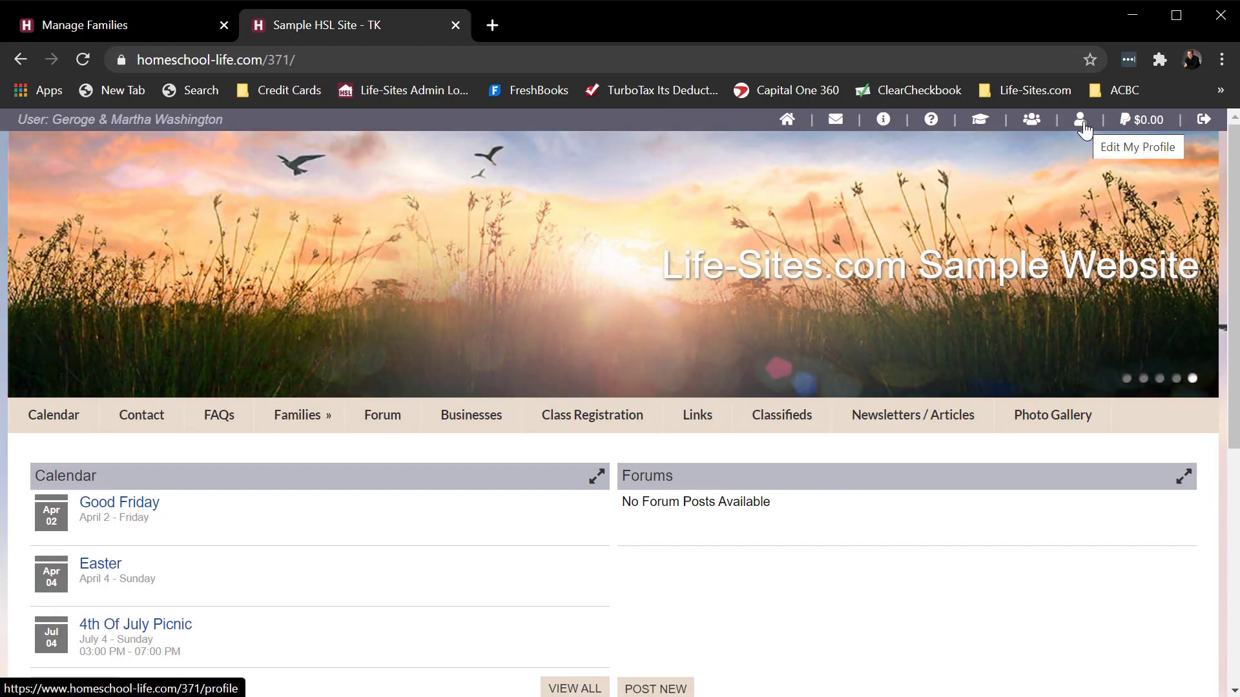
{"action": "left_click", "coordinate": [1084, 130]}
{"action": "scroll", "coordinate": [1074, 523], "scroll_direction": "down", "scroll_amount": 10}
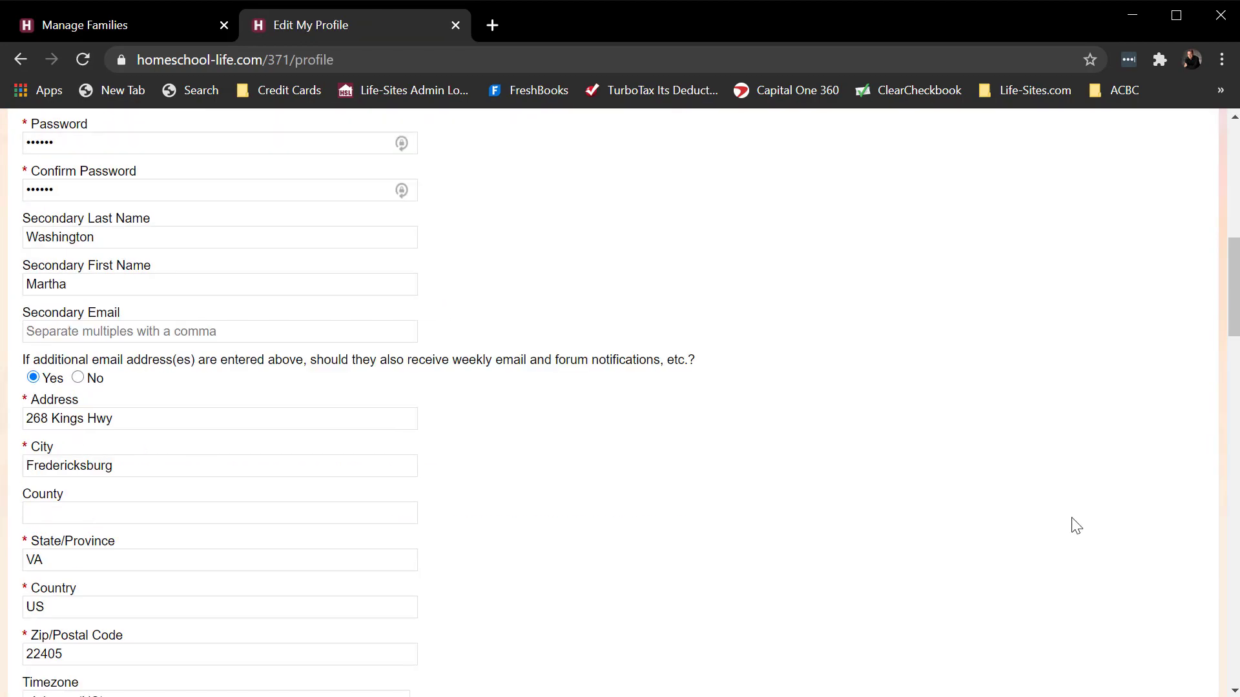
{"action": "scroll", "coordinate": [1074, 523], "scroll_direction": "down", "scroll_amount": 15}
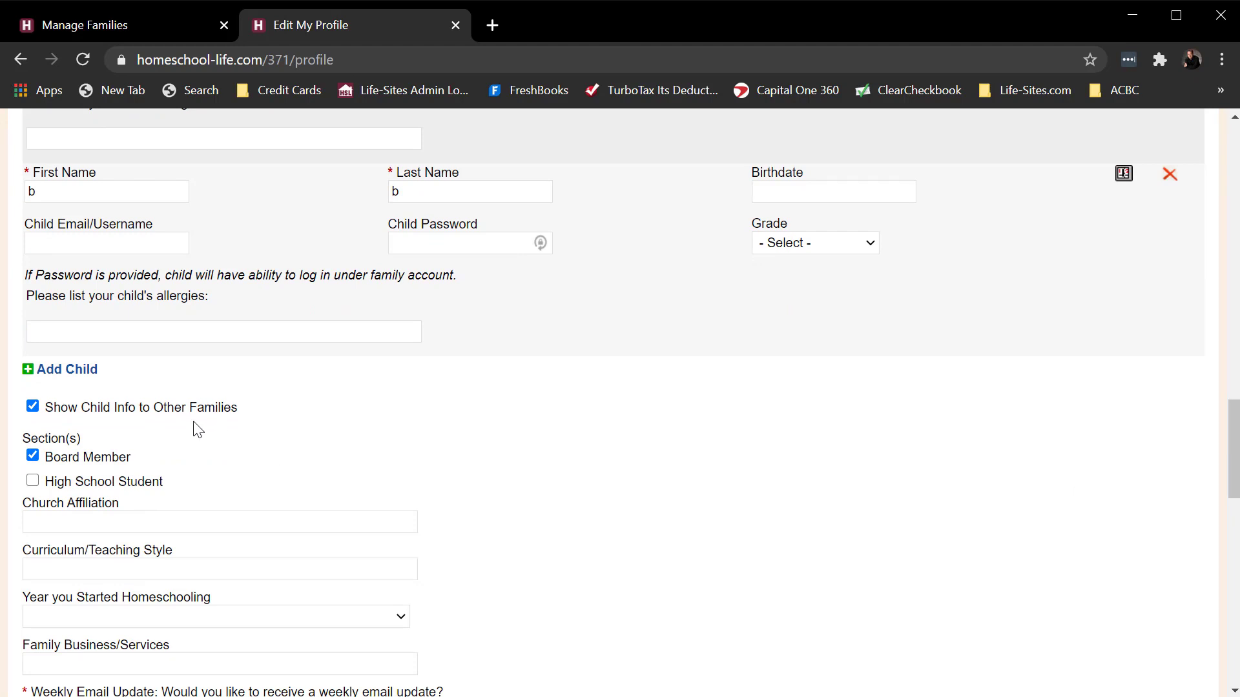
{"action": "left_click", "coordinate": [153, 26]}
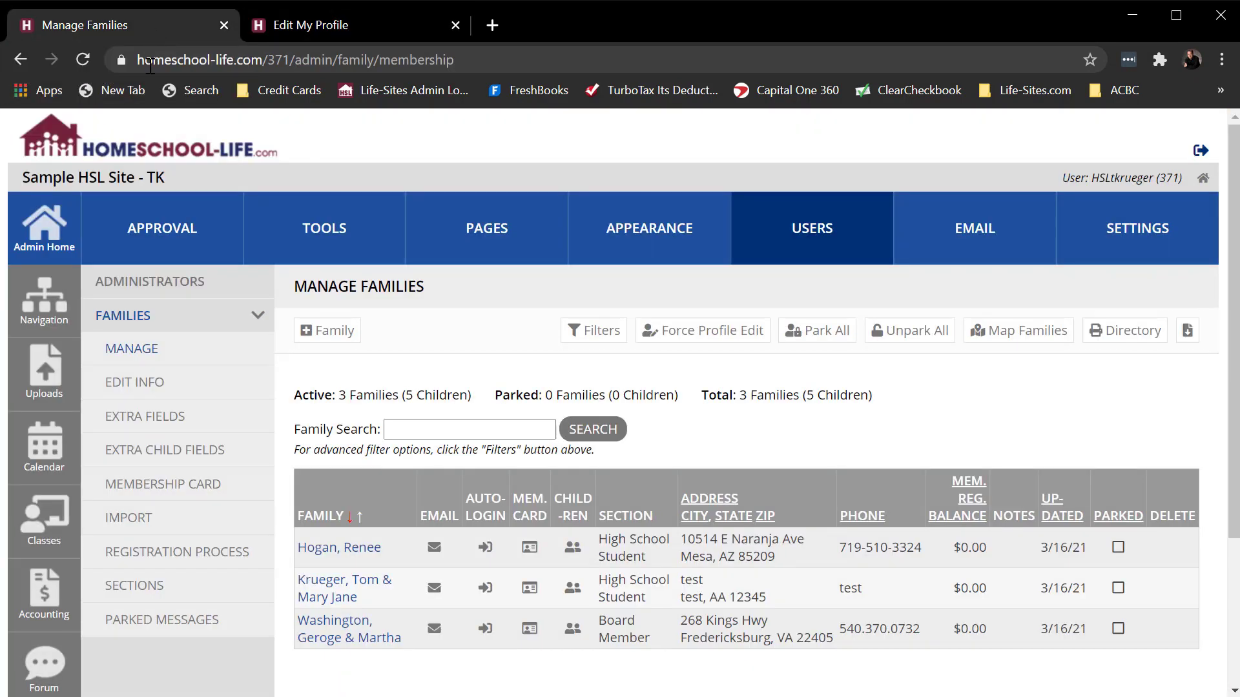
- Open the Family Sections settings and stop families from selecting which sections they belong to
{"action": "left_click", "coordinate": [129, 596]}
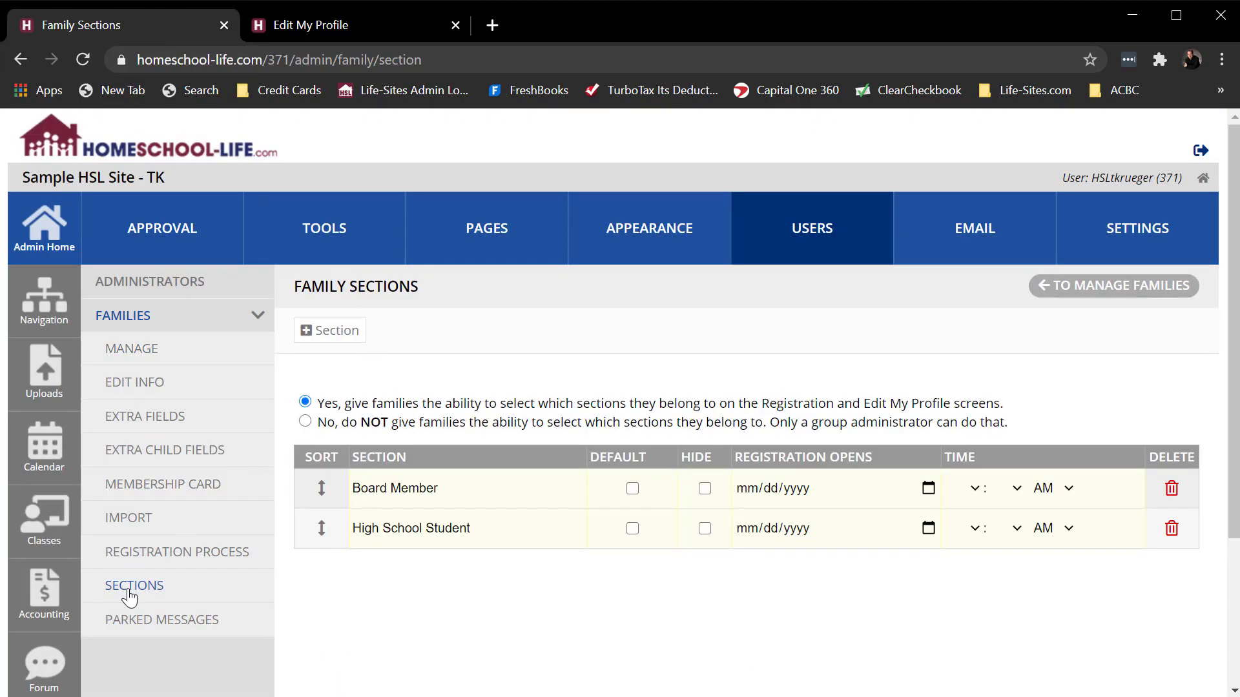
{"action": "left_click_drag", "start_coordinate": [324, 404], "coordinate": [600, 408]}
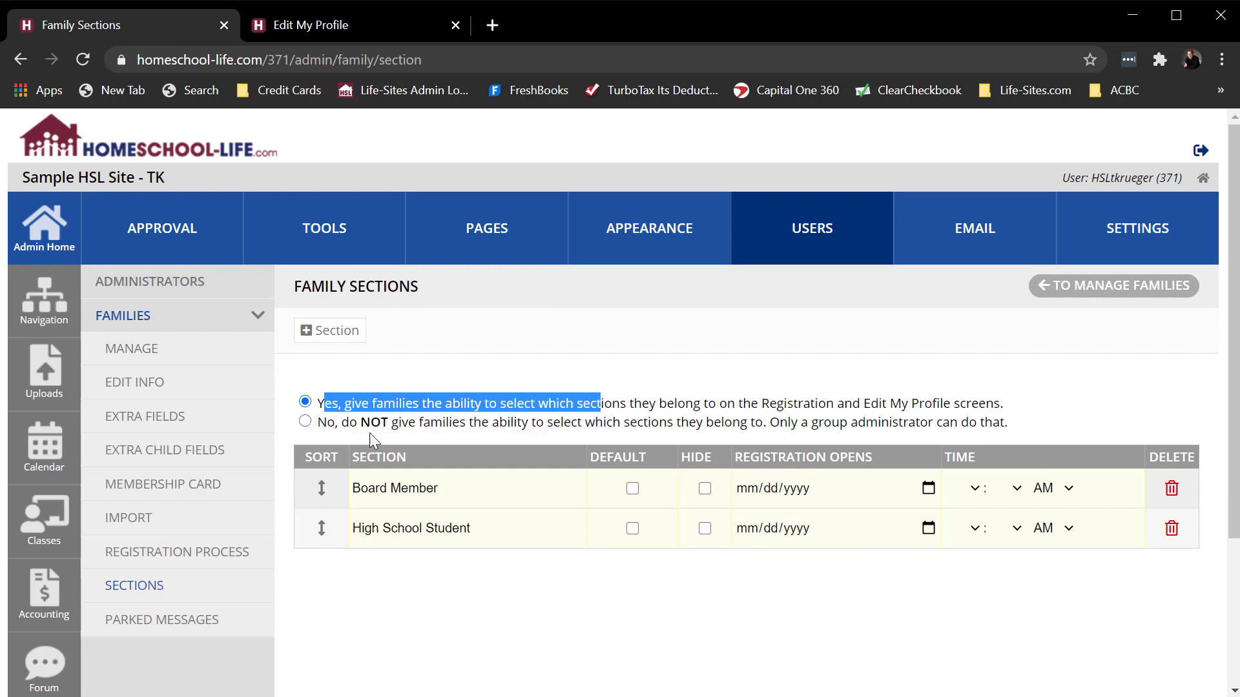
{"action": "left_click", "coordinate": [306, 422]}
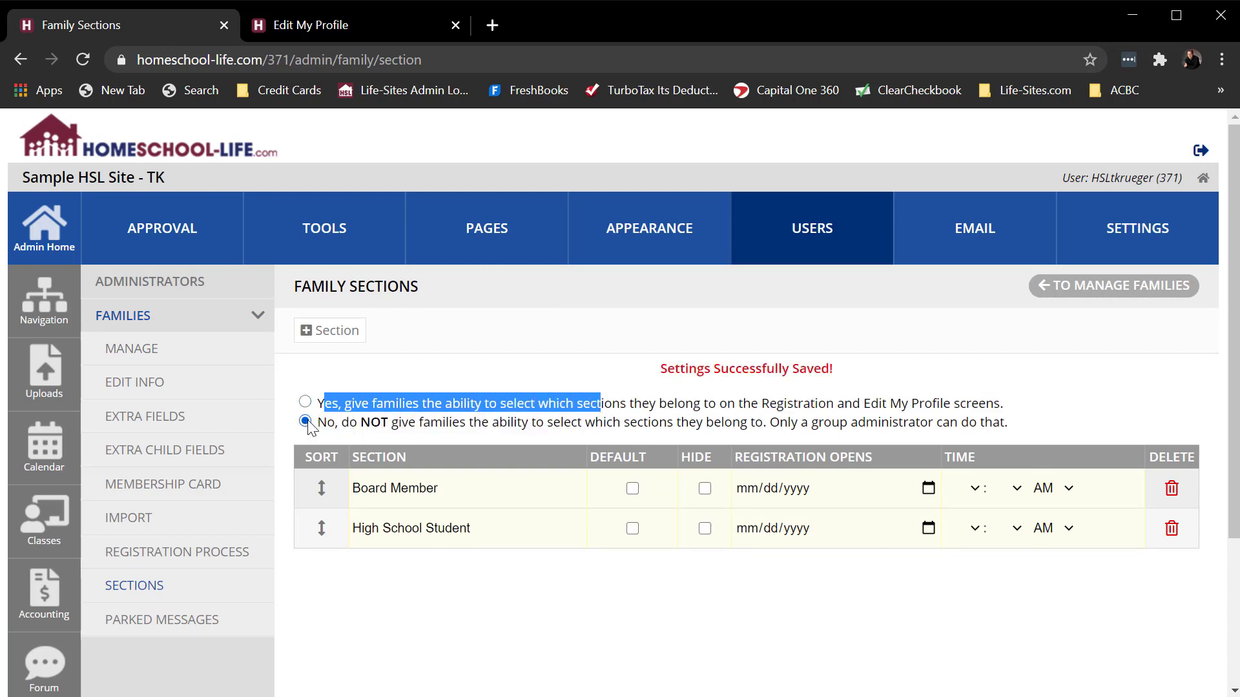
- Reload Edit My Profile on the member site and check the area below the child information for section choices
{"action": "left_click", "coordinate": [354, 25]}
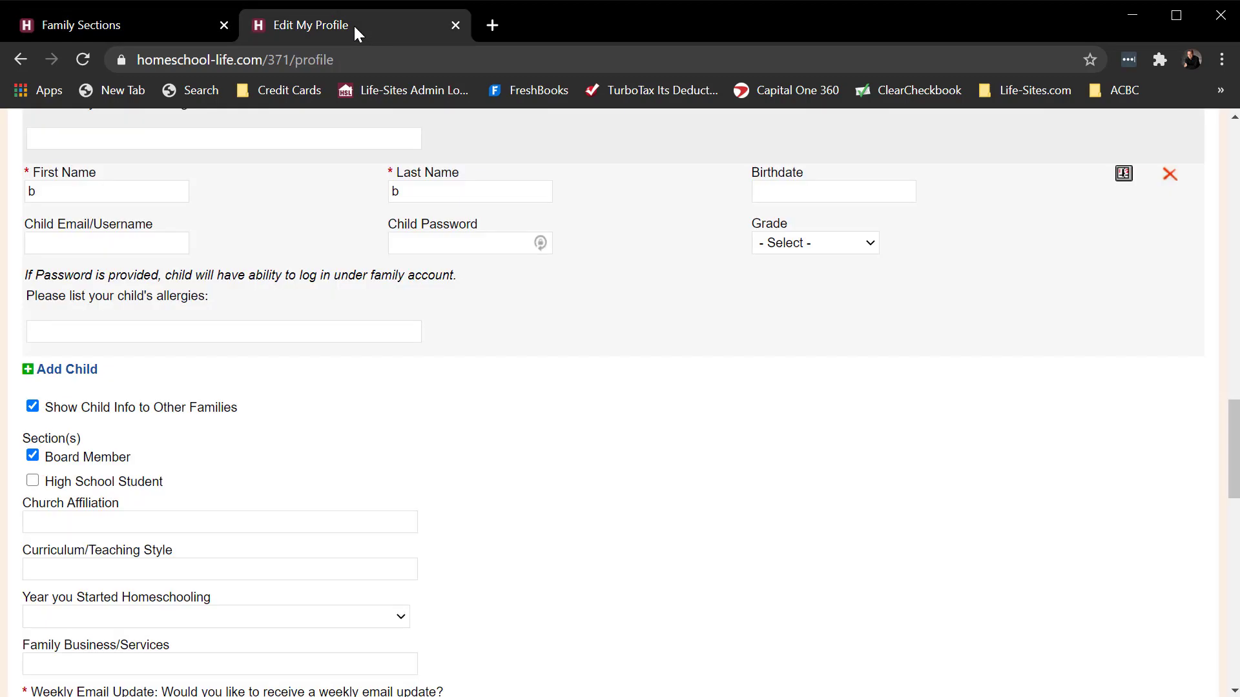
{"action": "left_click", "coordinate": [83, 59]}
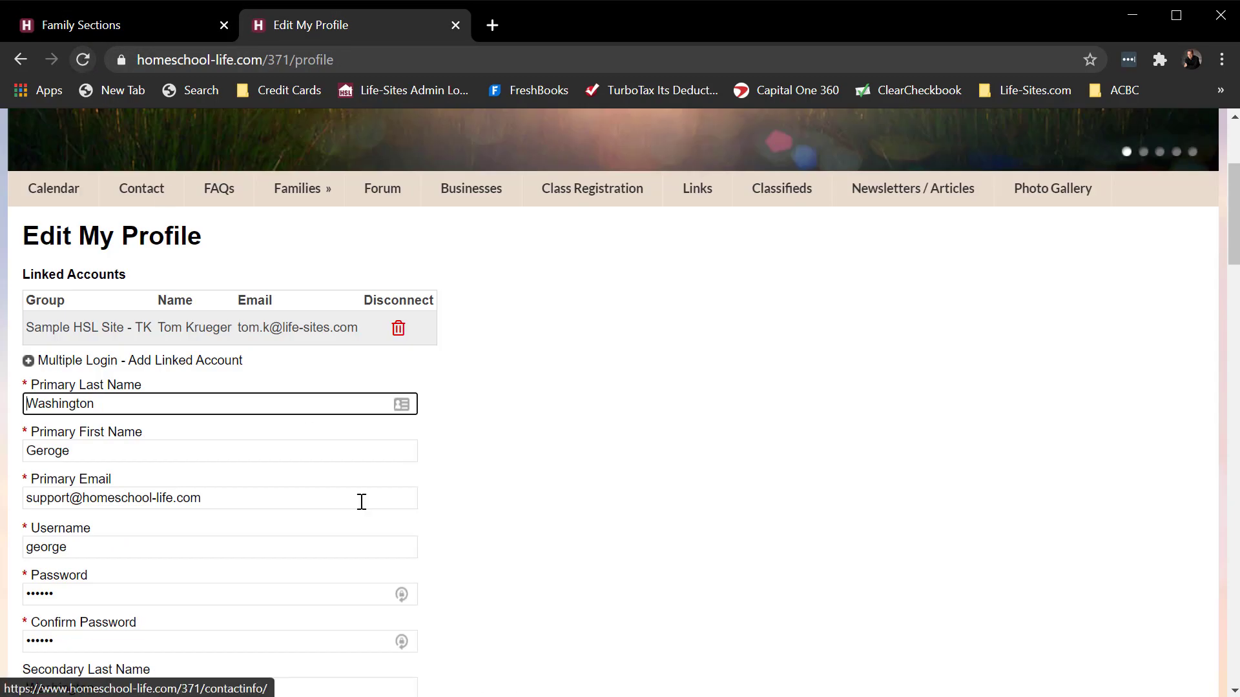
{"action": "scroll", "coordinate": [562, 507], "scroll_direction": "down", "scroll_amount": 12}
{"action": "scroll", "coordinate": [566, 510], "scroll_direction": "down", "scroll_amount": 10}
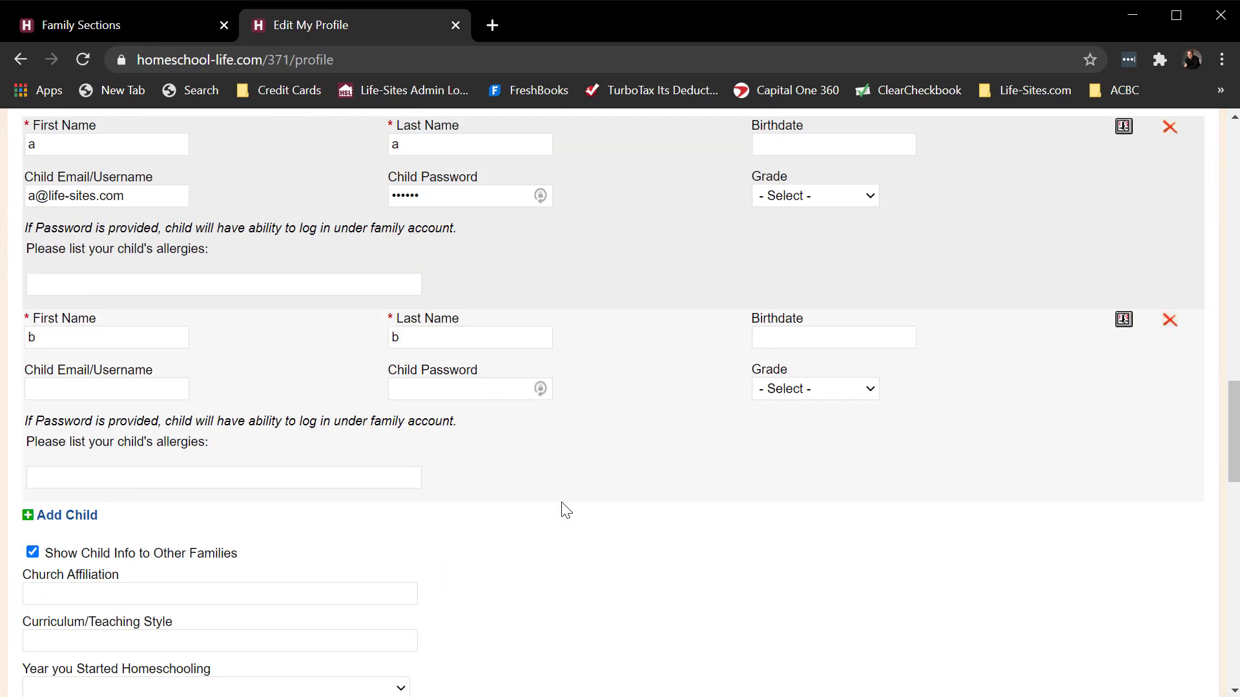
- Return to Family Sections on the admin site and allow families to select which sections they belong to
{"action": "left_click", "coordinate": [162, 21]}
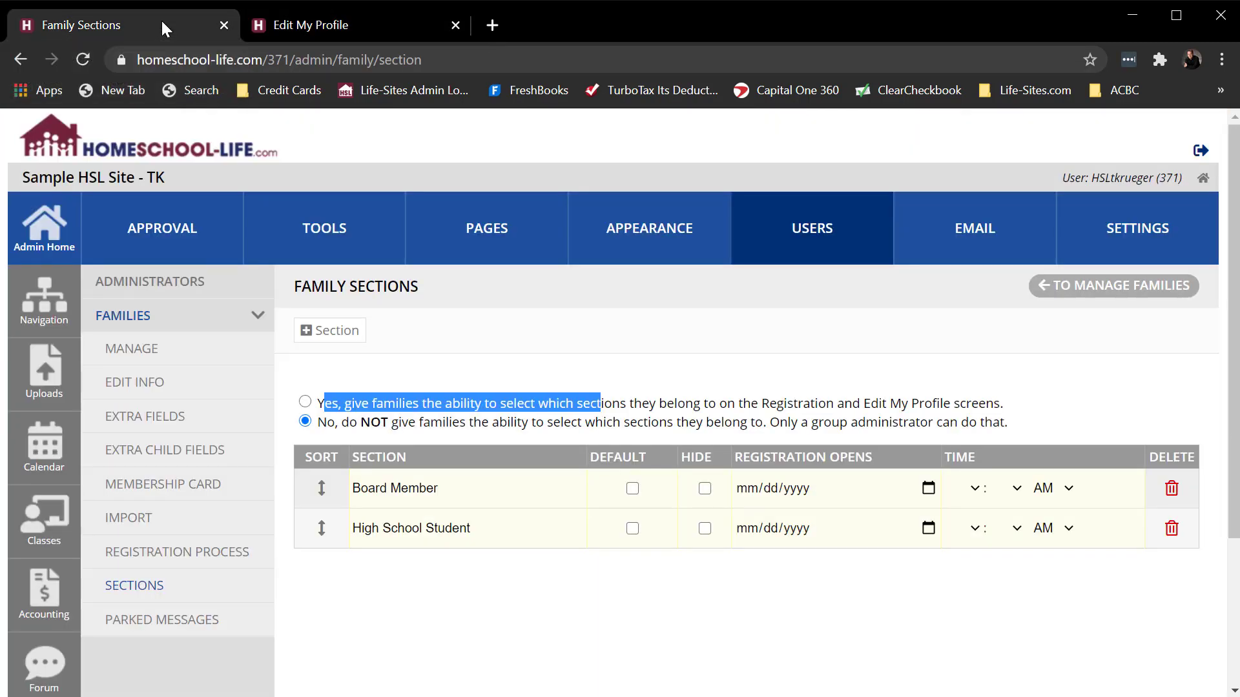
{"action": "left_click", "coordinate": [305, 404]}
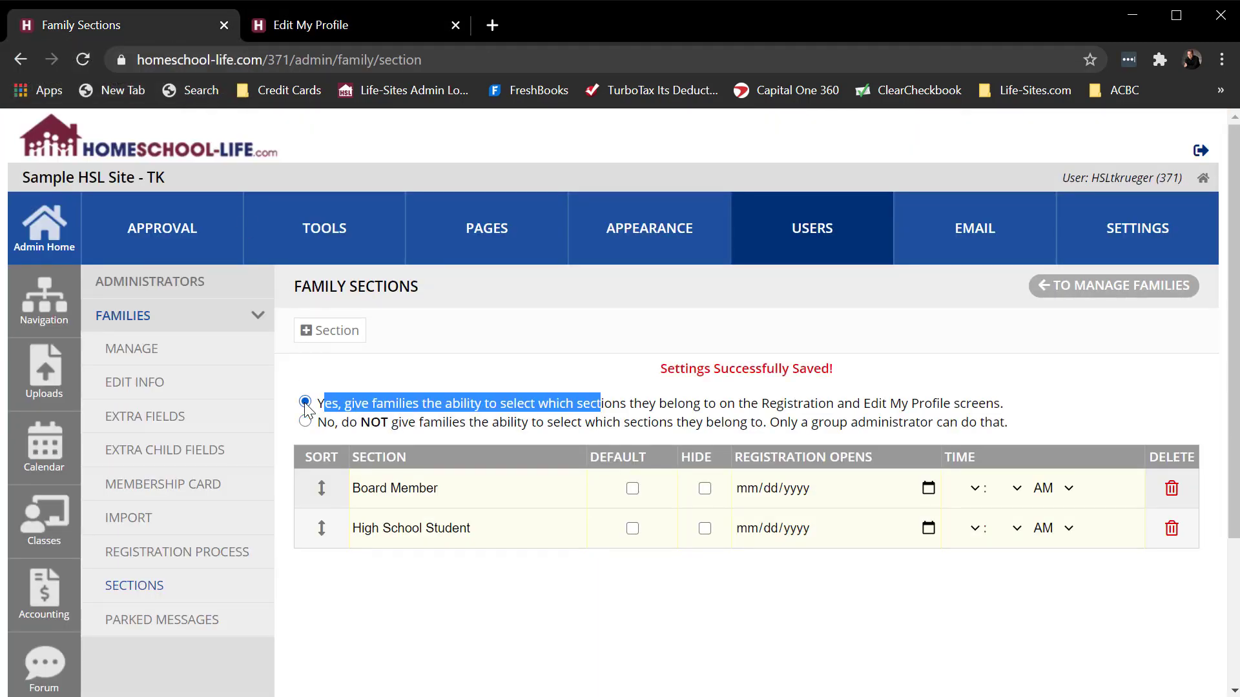
{"action": "left_click", "coordinate": [470, 591]}
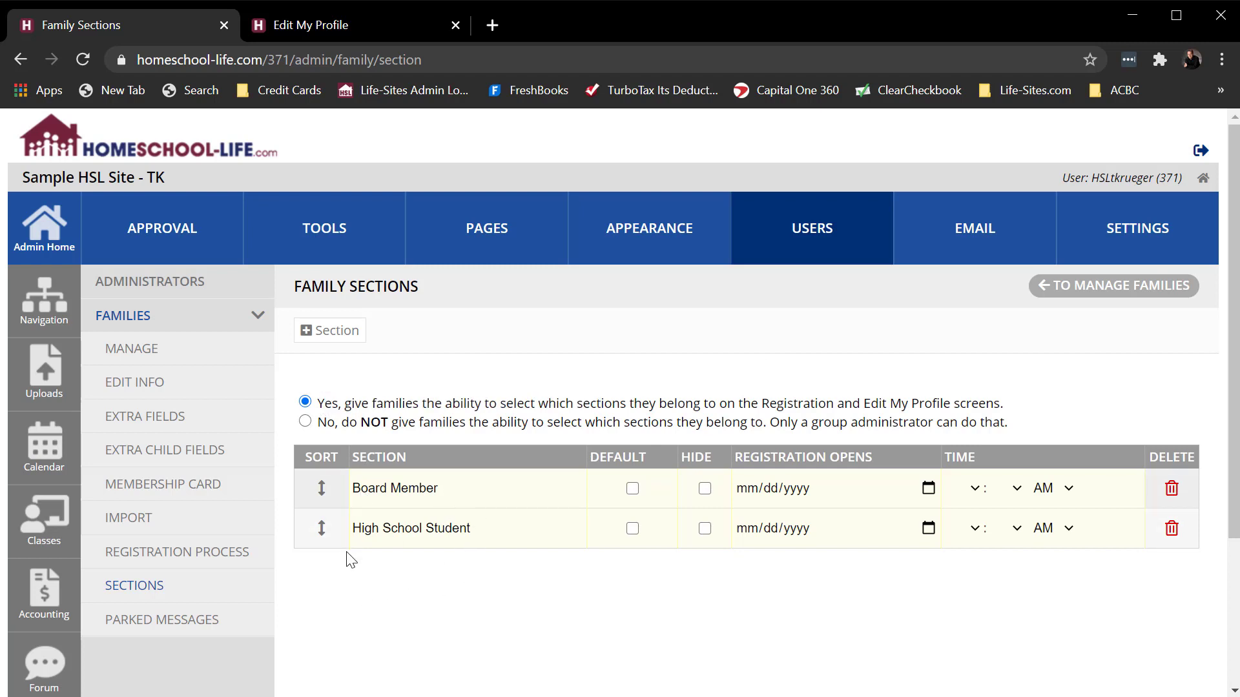
- Create a section named Junior High Student and move it to the end of the section list
{"action": "left_click", "coordinate": [351, 330]}
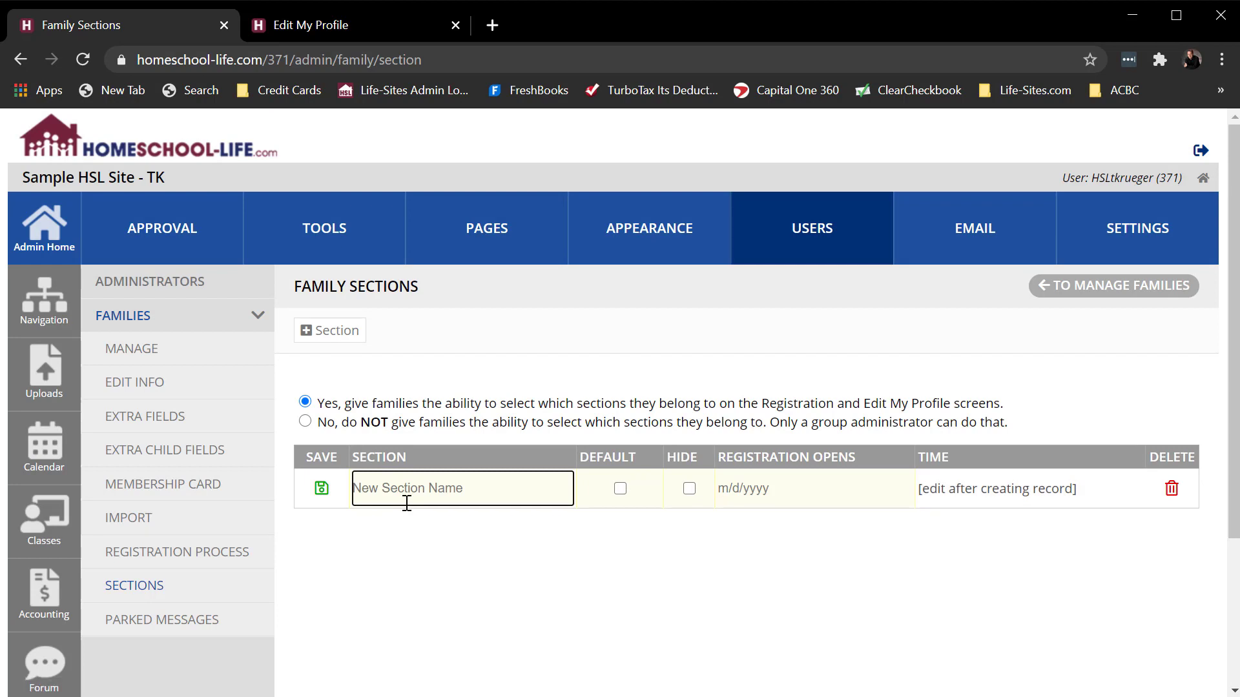
{"action": "type", "text": "Junior High Student"}
{"action": "left_click", "coordinate": [322, 488]}
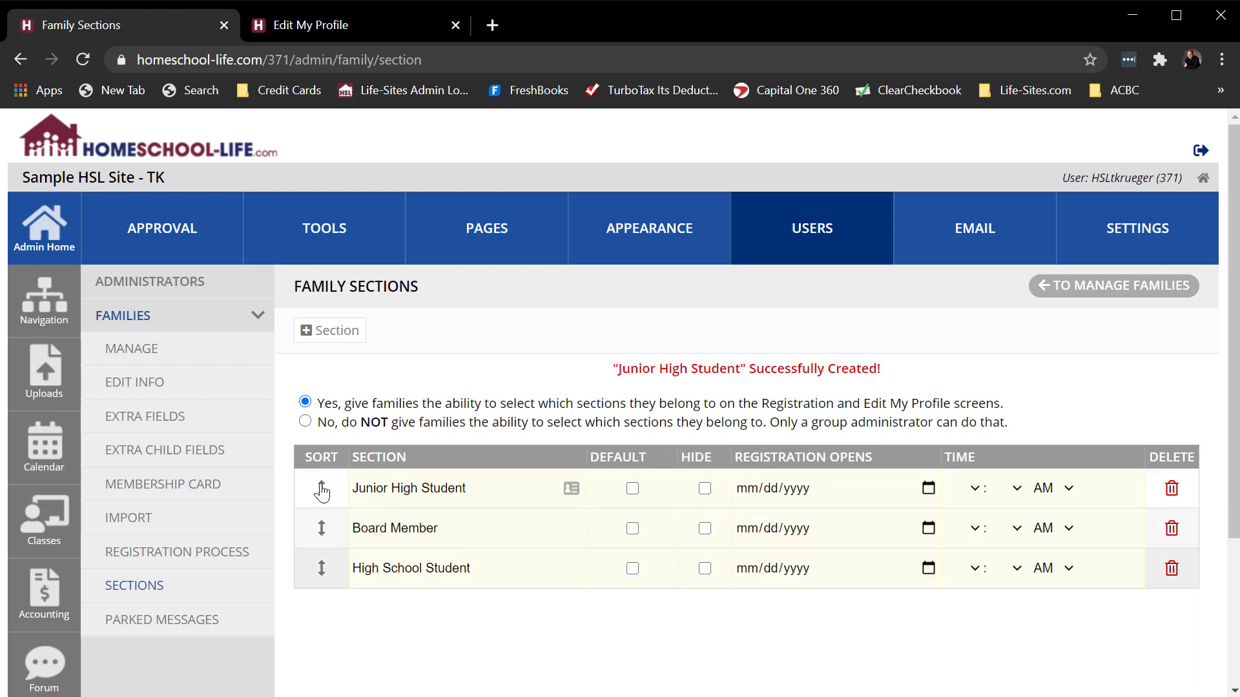
{"action": "left_click_drag", "start_coordinate": [321, 488], "coordinate": [318, 570]}
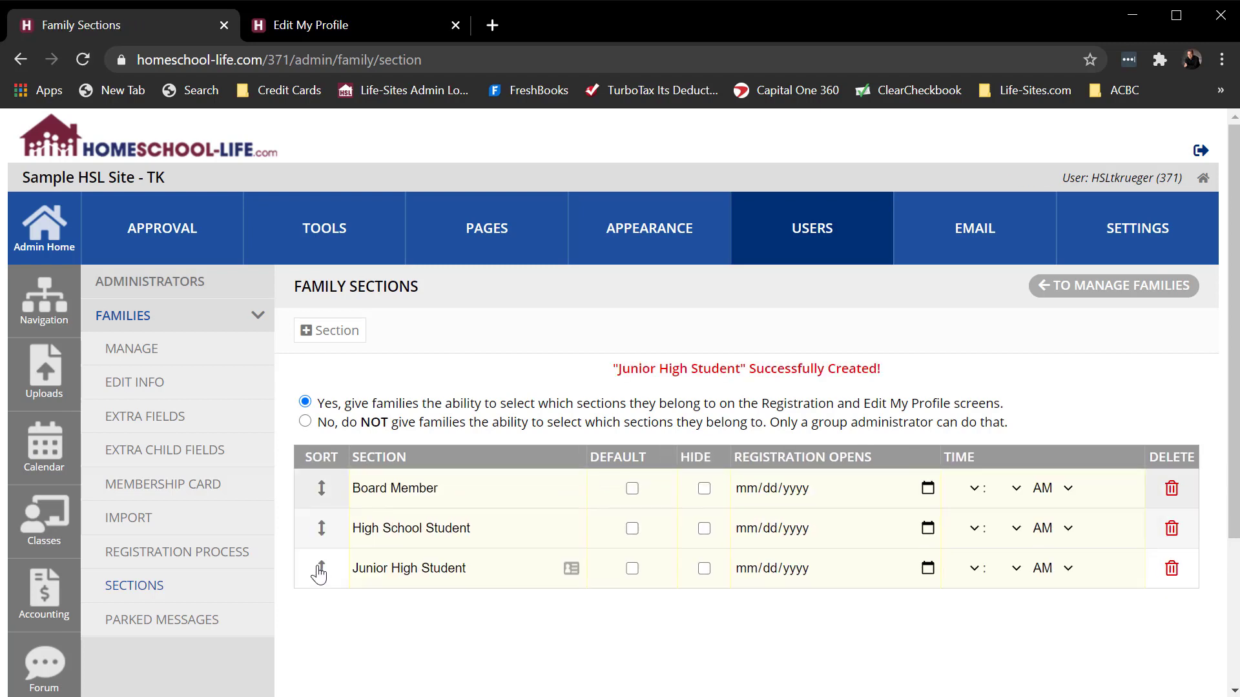
- Rename the High School Student section as Senior High School Student and place Junior High Student above it
{"action": "left_click", "coordinate": [401, 529]}
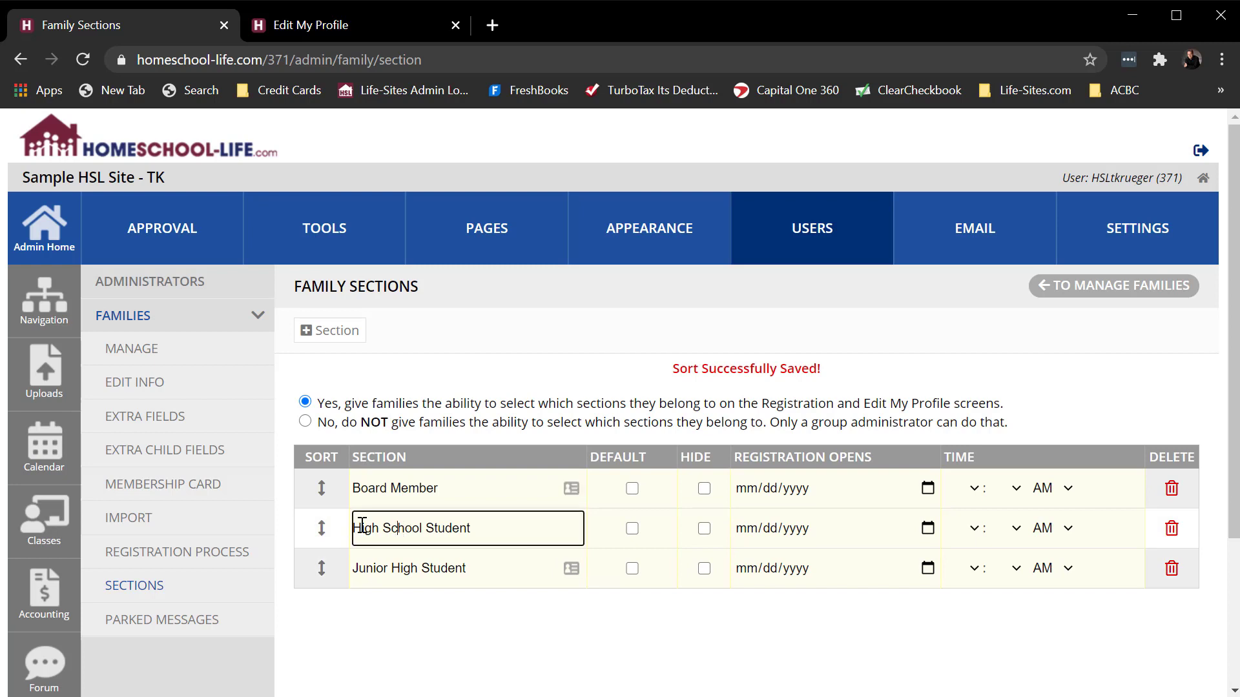
{"action": "type", "text": "Senior"}
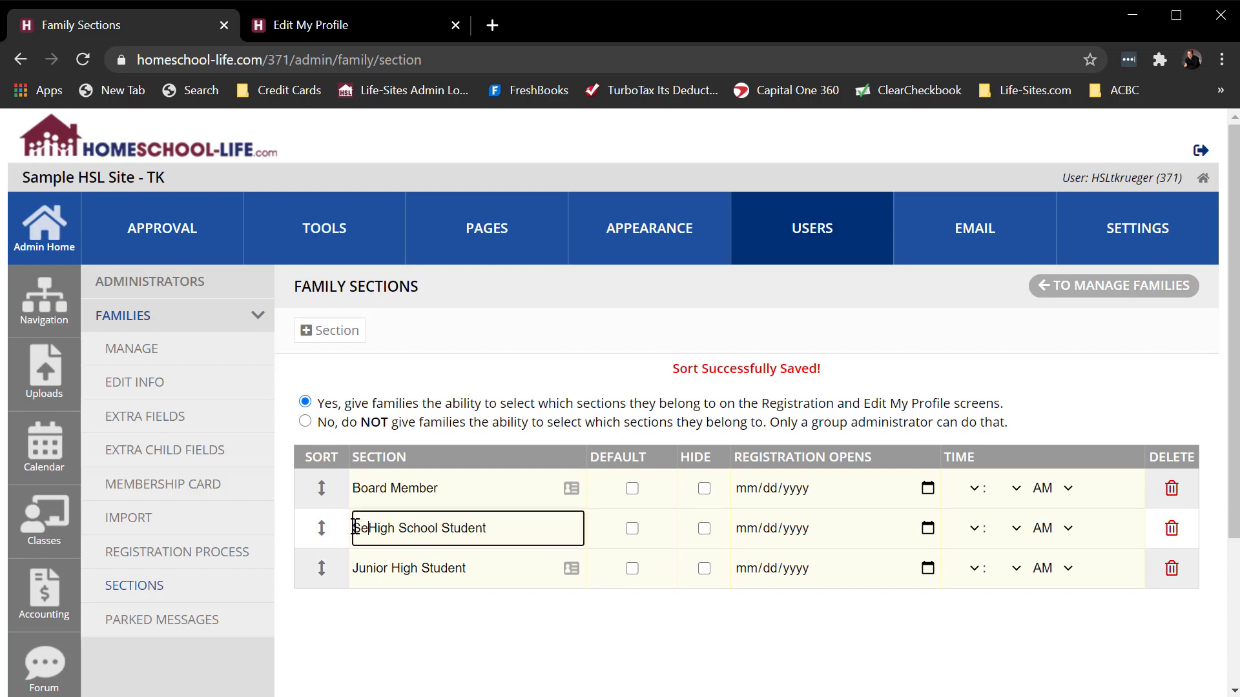
{"action": "left_click", "coordinate": [396, 604]}
{"action": "left_click_drag", "start_coordinate": [321, 570], "coordinate": [323, 516]}
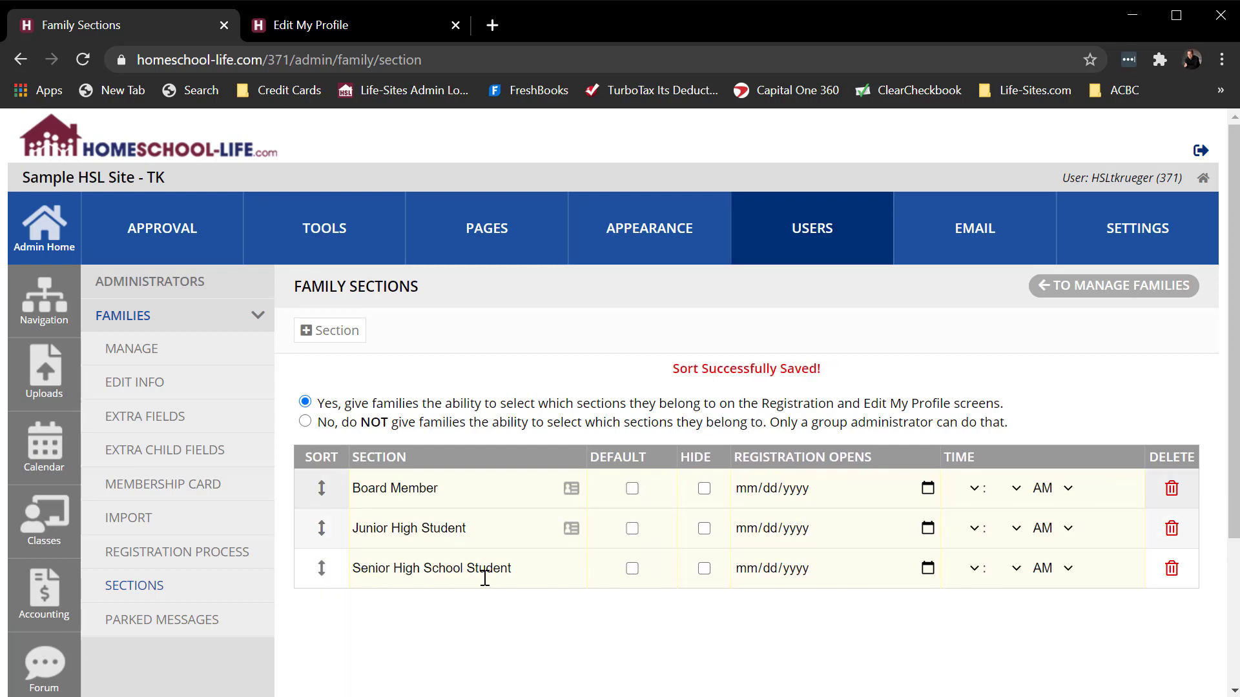
- Rename the Junior High Student section as Junior High School Student and save the change
{"action": "left_click", "coordinate": [425, 531]}
{"action": "type", "text": "S"}
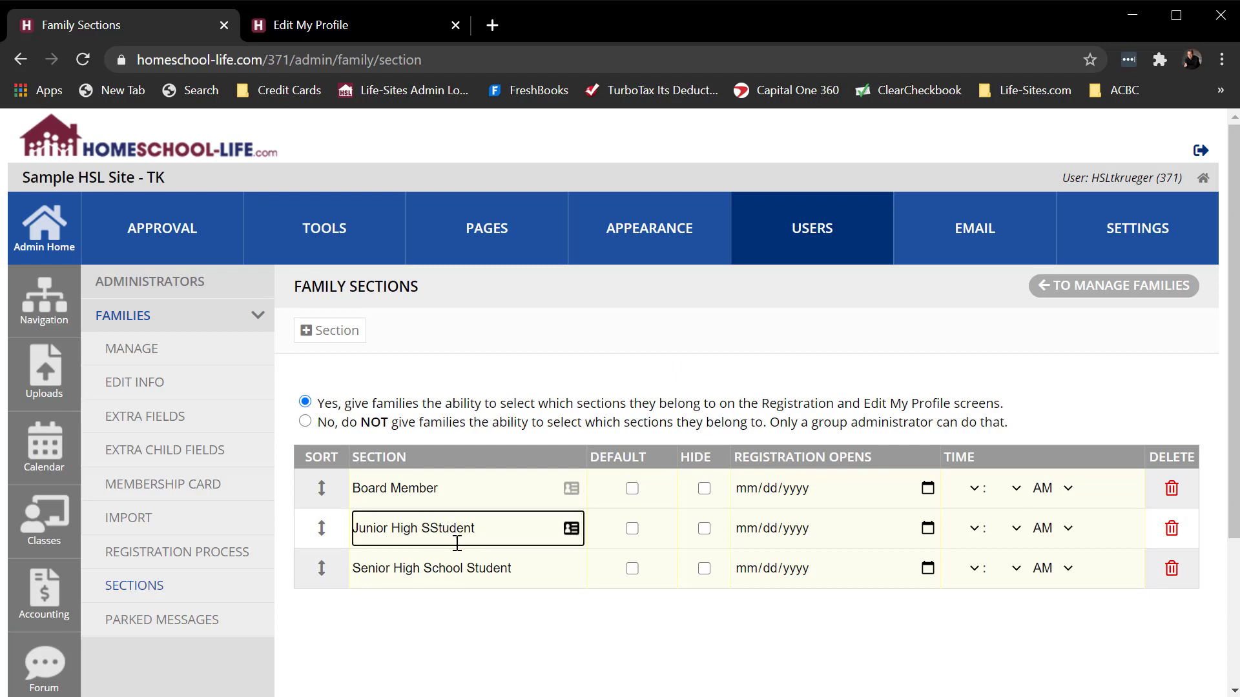
{"action": "type", "text": "chool"}
{"action": "left_click", "coordinate": [355, 638]}
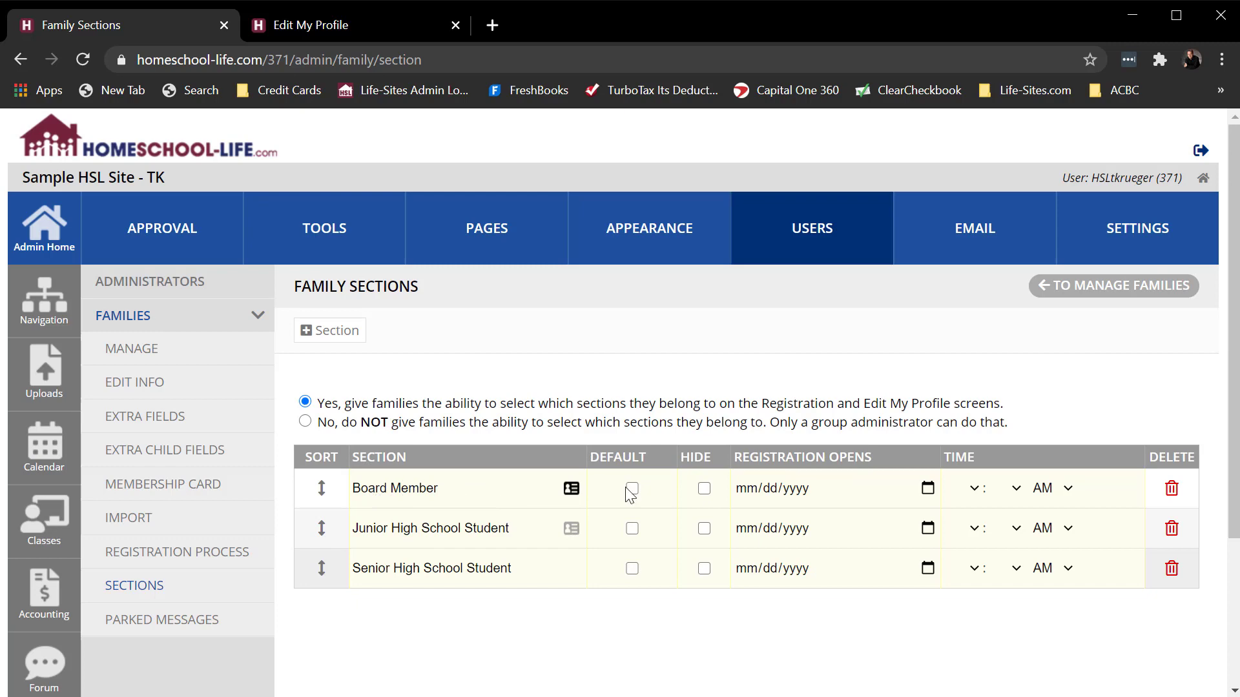
- Hide the Board Member section, check the section choices in the reloaded Edit My Profile page, and return to Family Sections
{"action": "left_click", "coordinate": [704, 489]}
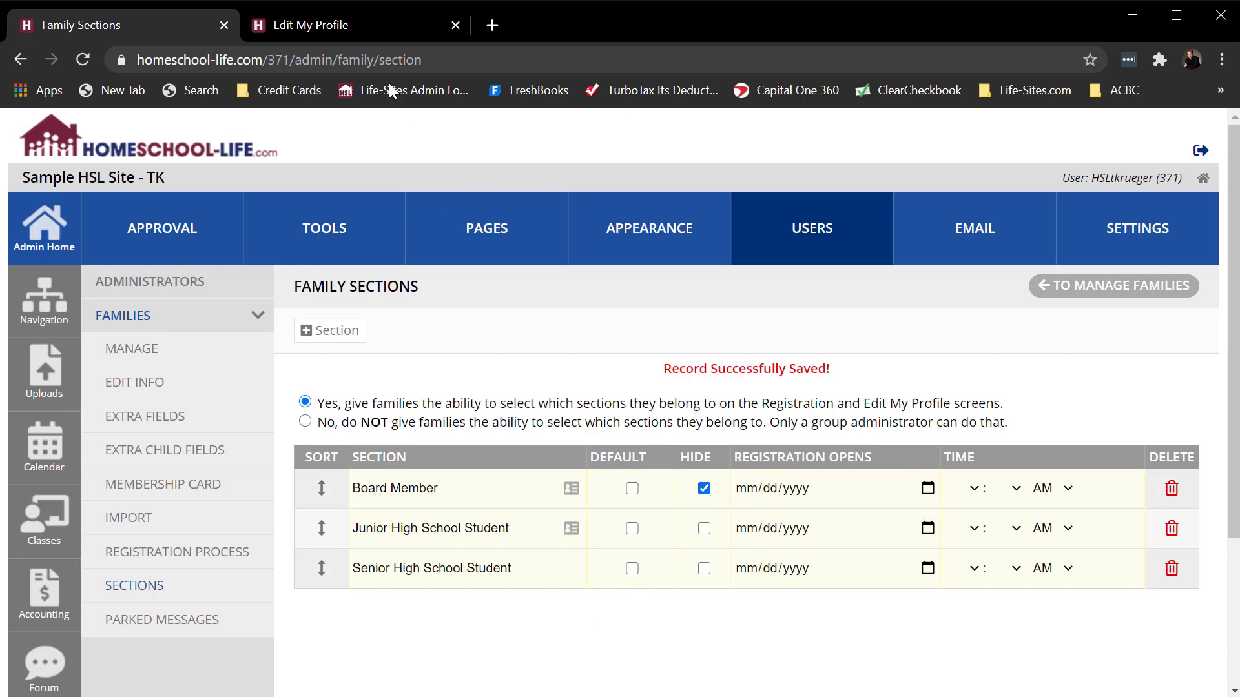
{"action": "left_click", "coordinate": [347, 25]}
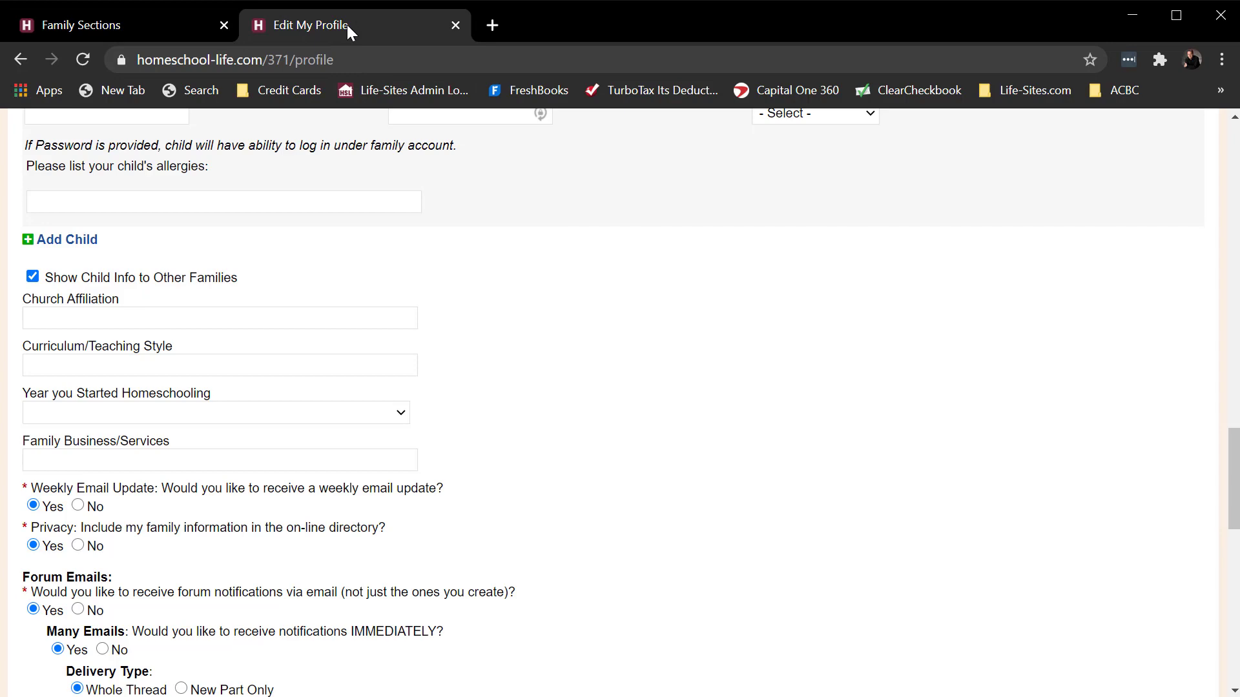
{"action": "left_click", "coordinate": [83, 59]}
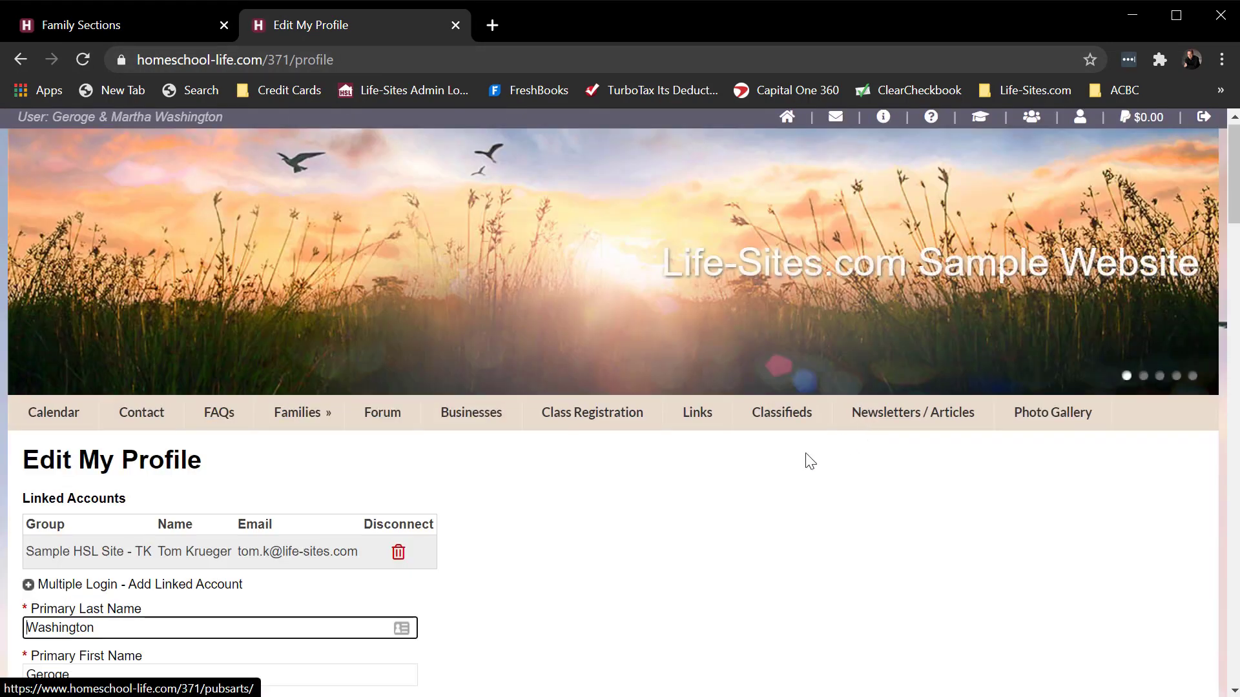
{"action": "scroll", "coordinate": [794, 465], "scroll_direction": "down", "scroll_amount": 15}
{"action": "scroll", "coordinate": [791, 465], "scroll_direction": "down", "scroll_amount": 9}
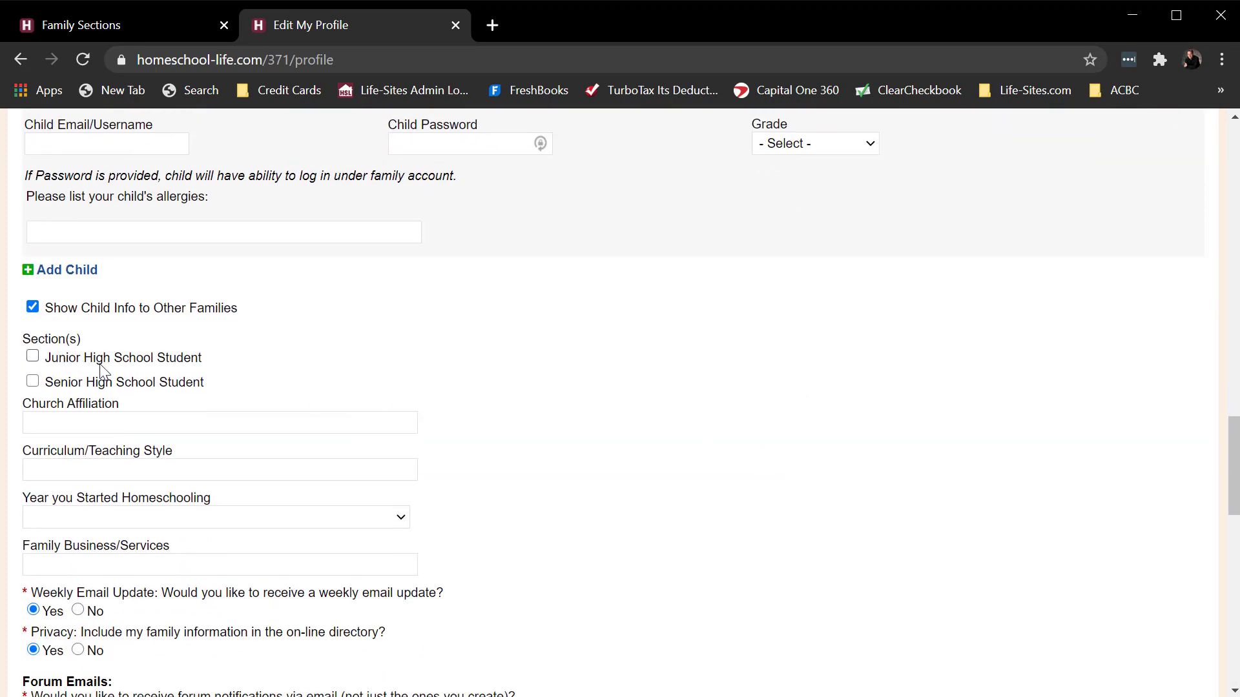
{"action": "left_click", "coordinate": [107, 29]}
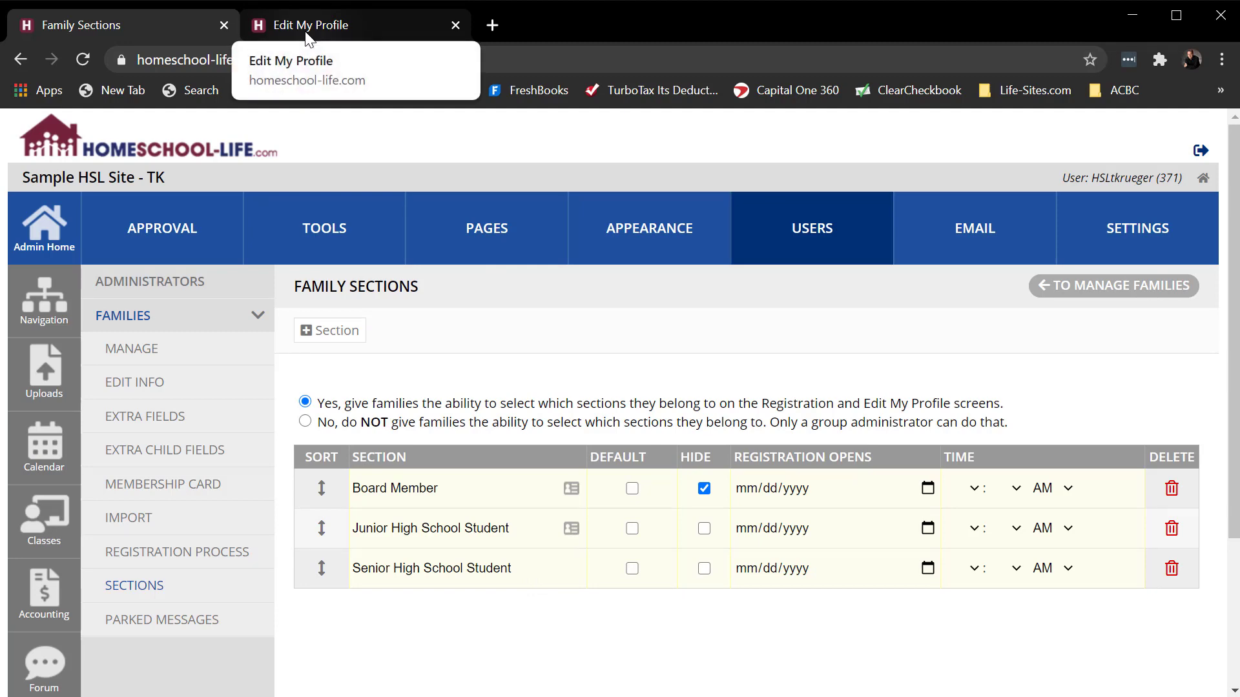
{"action": "left_click", "coordinate": [327, 22]}
{"action": "left_click", "coordinate": [172, 22]}
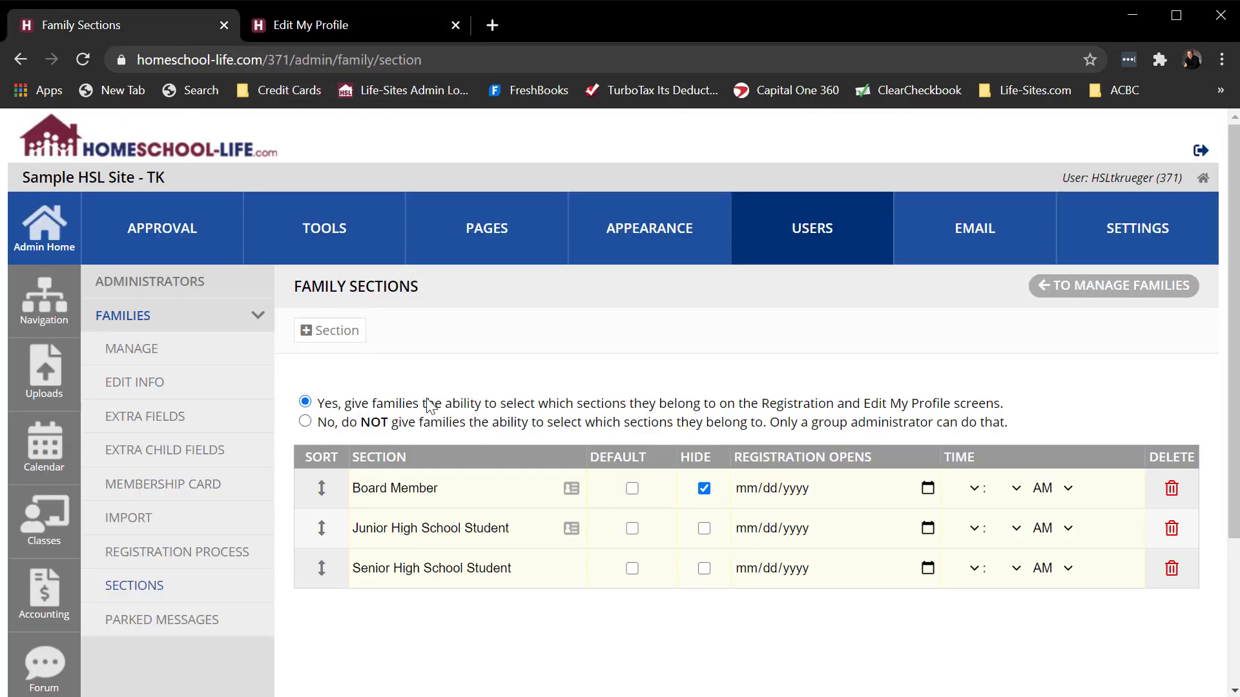
- Create a section named New Family 2021 and mark it as both default and hidden
{"action": "left_click", "coordinate": [339, 330]}
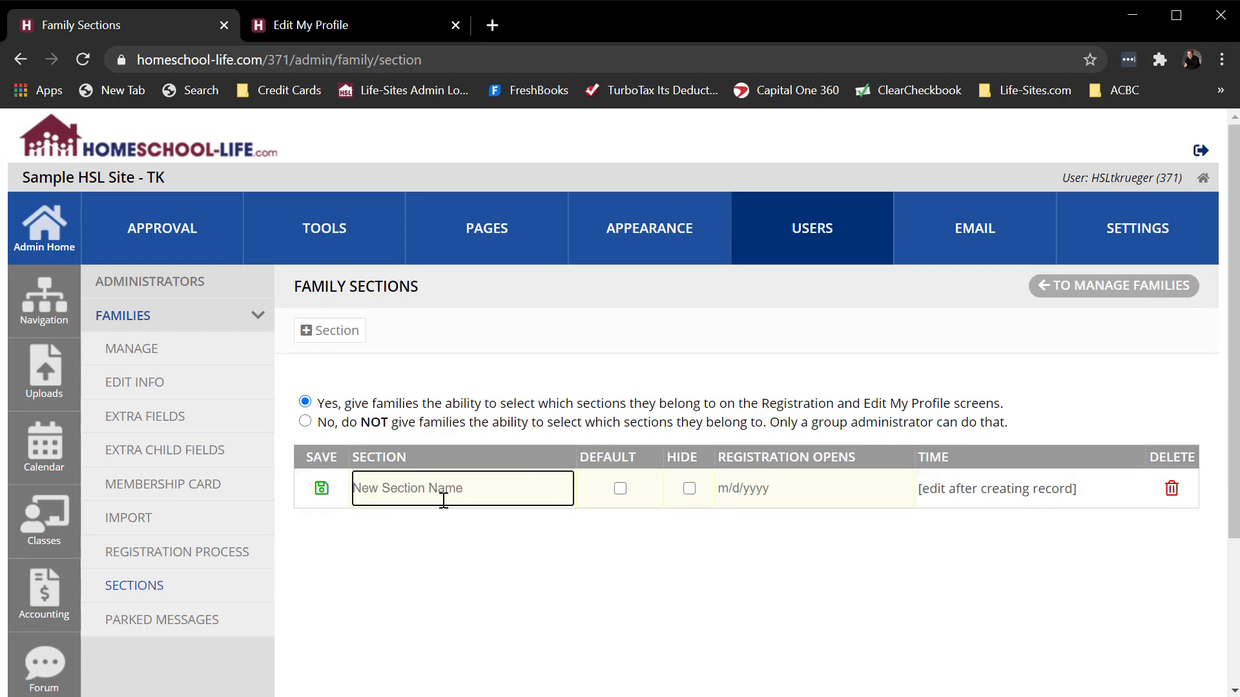
{"action": "type", "text": "New Family 2021"}
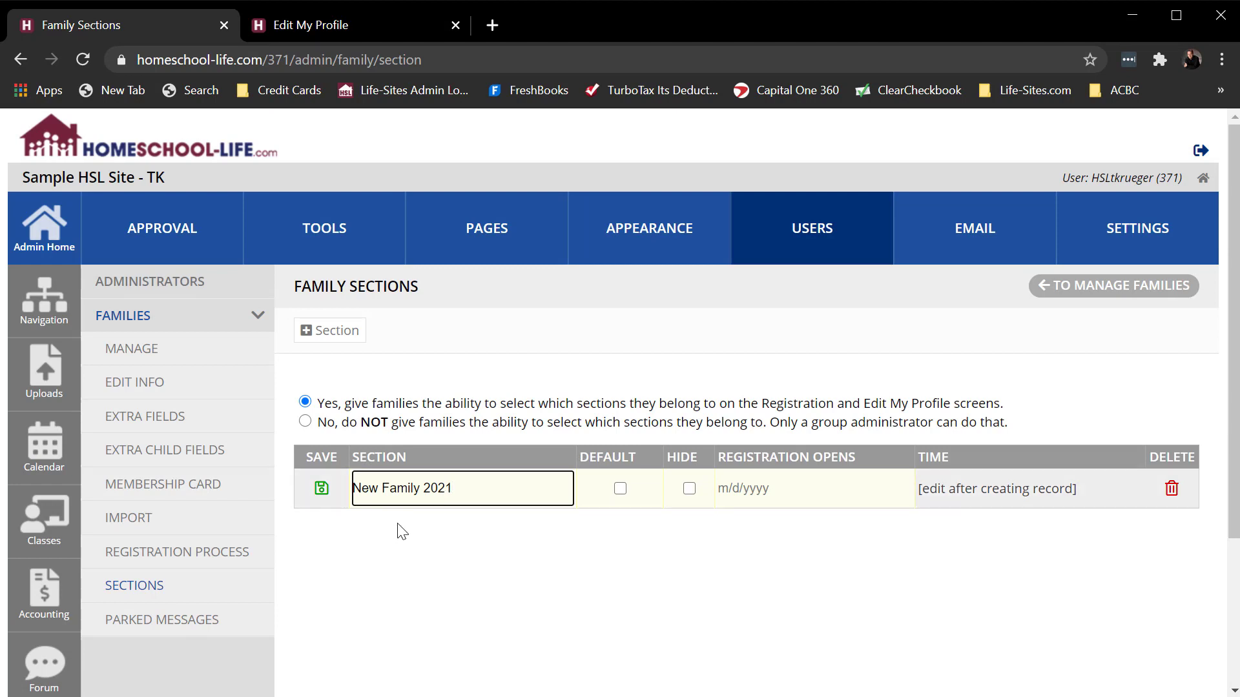
{"action": "left_click", "coordinate": [321, 490]}
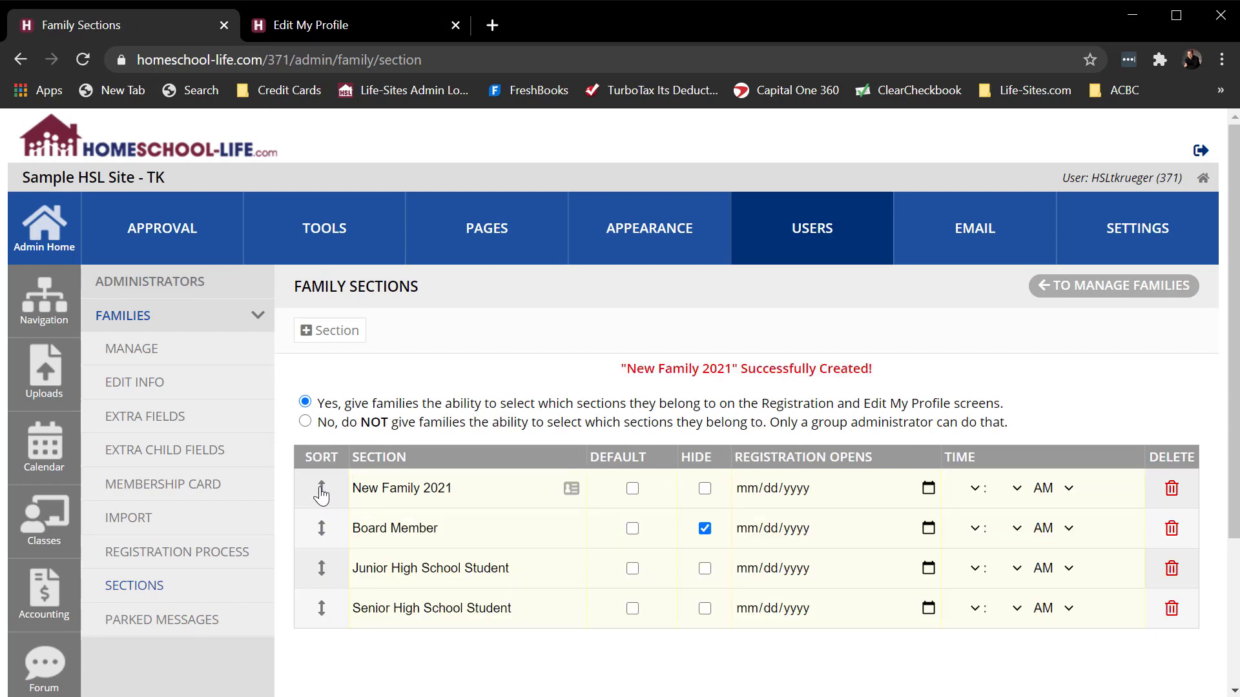
{"action": "left_click", "coordinate": [633, 489]}
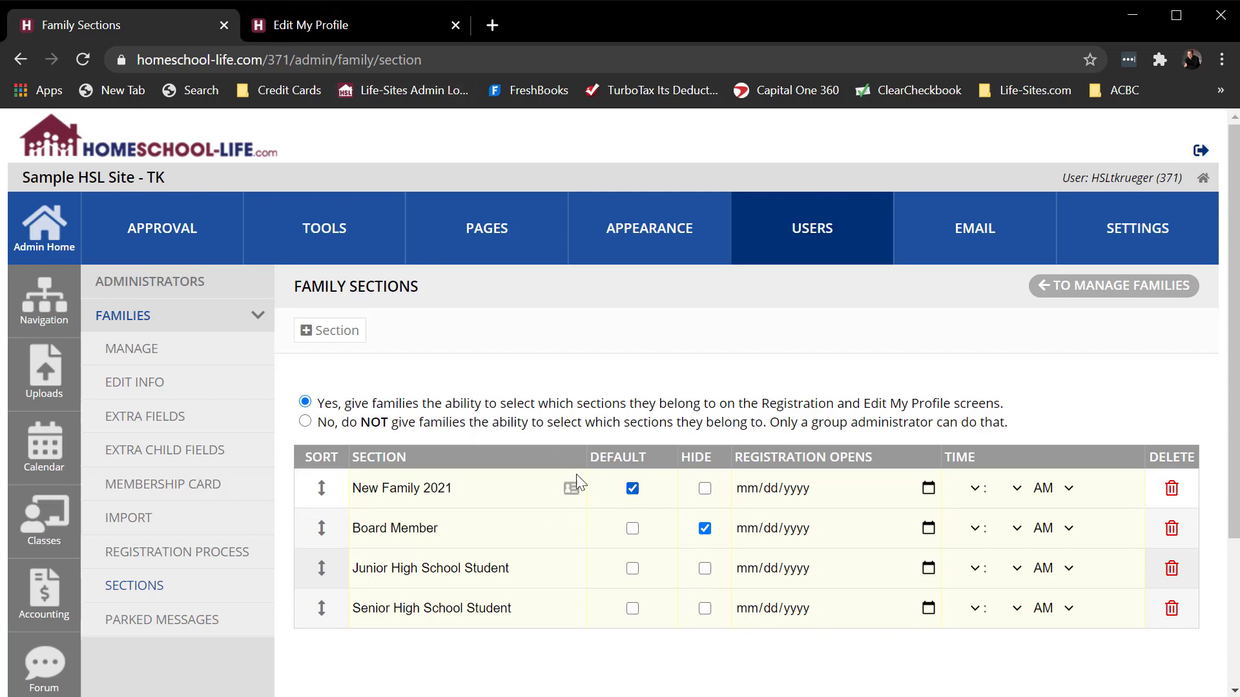
{"action": "left_click", "coordinate": [702, 490]}
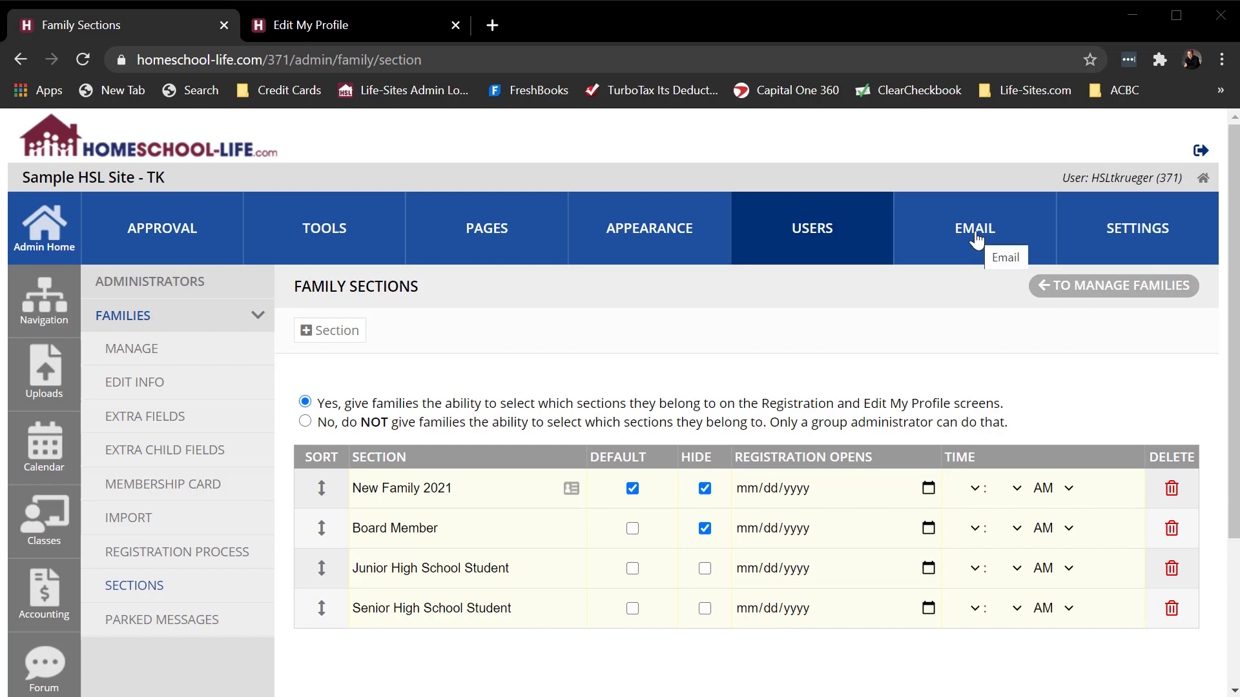
- Choose the New Family 2021 section as a filter in the family search and email form, and review the form's options
{"action": "left_click", "coordinate": [976, 240]}
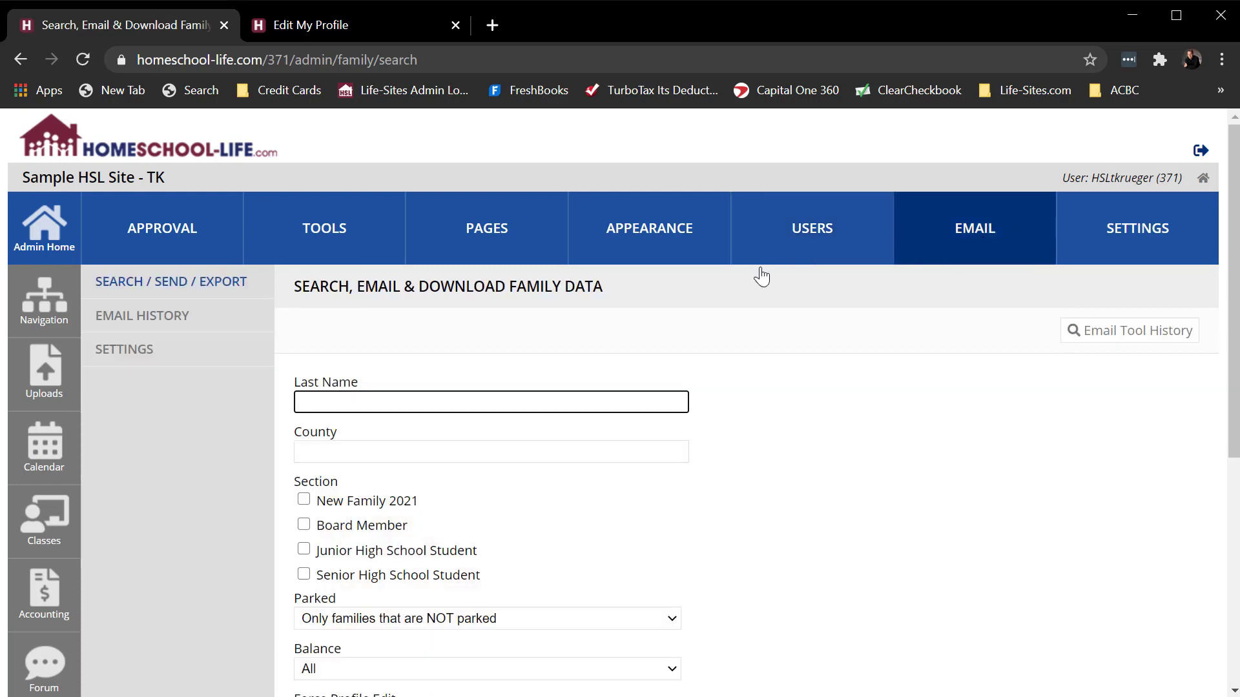
{"action": "scroll", "coordinate": [404, 473], "scroll_direction": "down", "scroll_amount": 2}
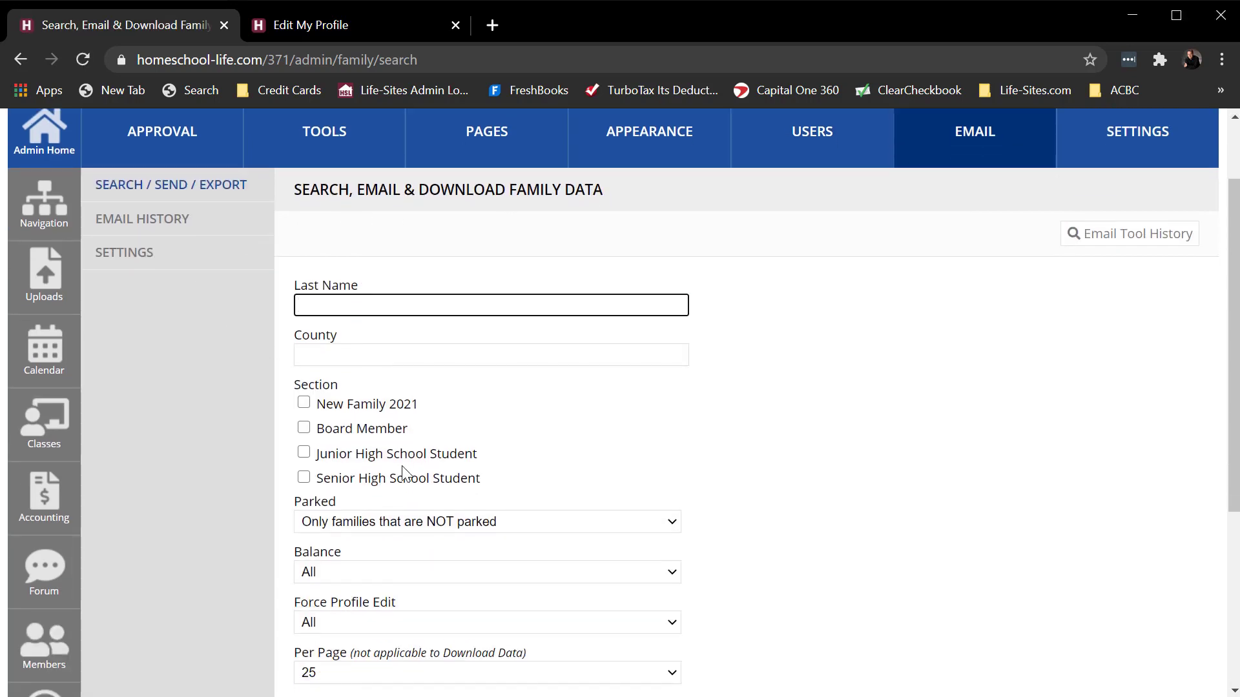
{"action": "left_click", "coordinate": [303, 404]}
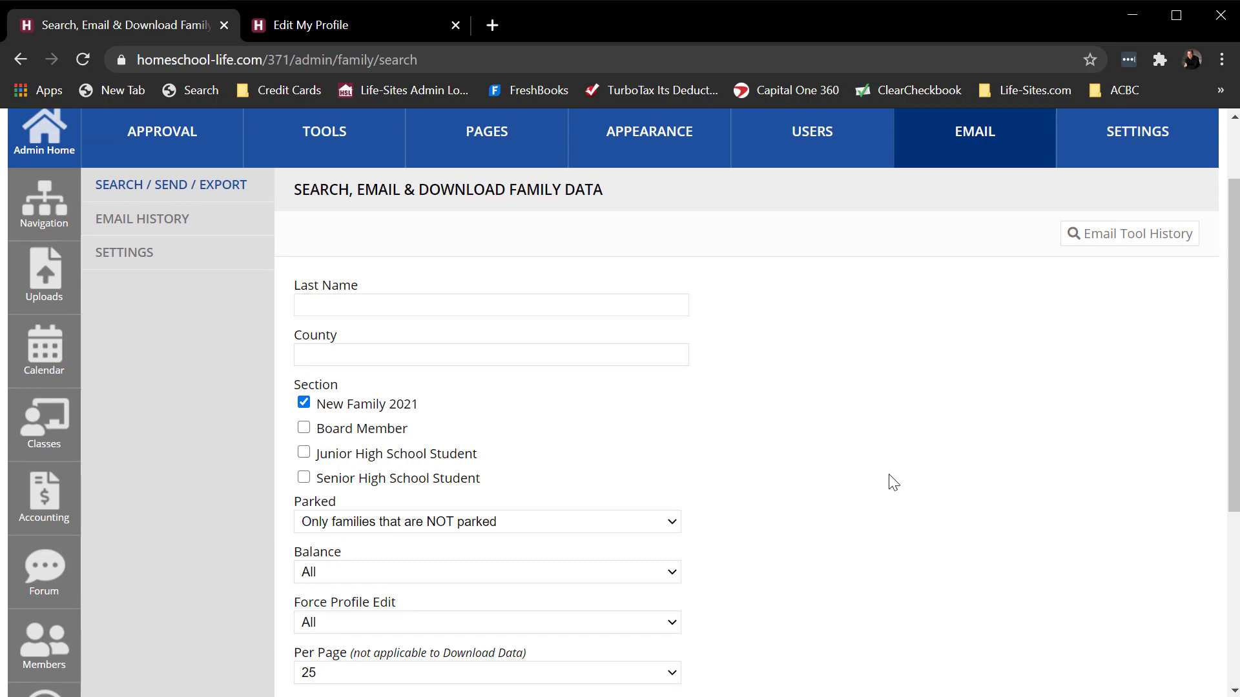
{"action": "scroll", "coordinate": [894, 483], "scroll_direction": "down", "scroll_amount": 5}
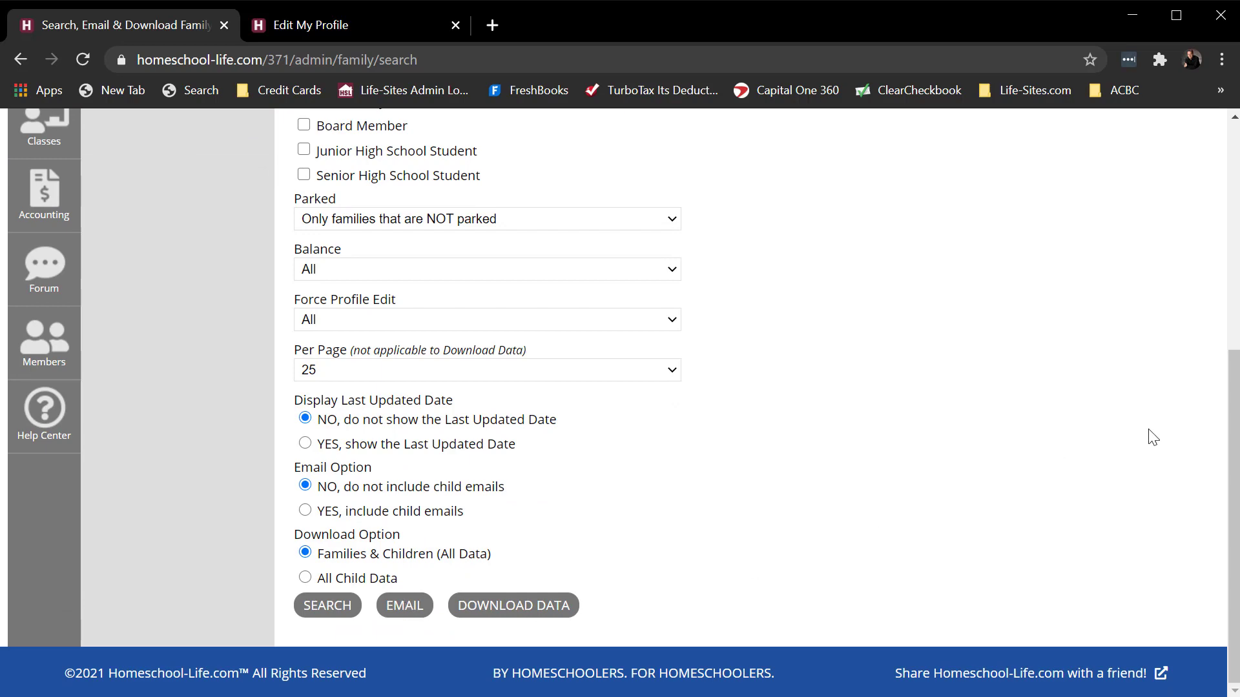
{"action": "scroll", "coordinate": [1147, 435], "scroll_direction": "up", "scroll_amount": 6}
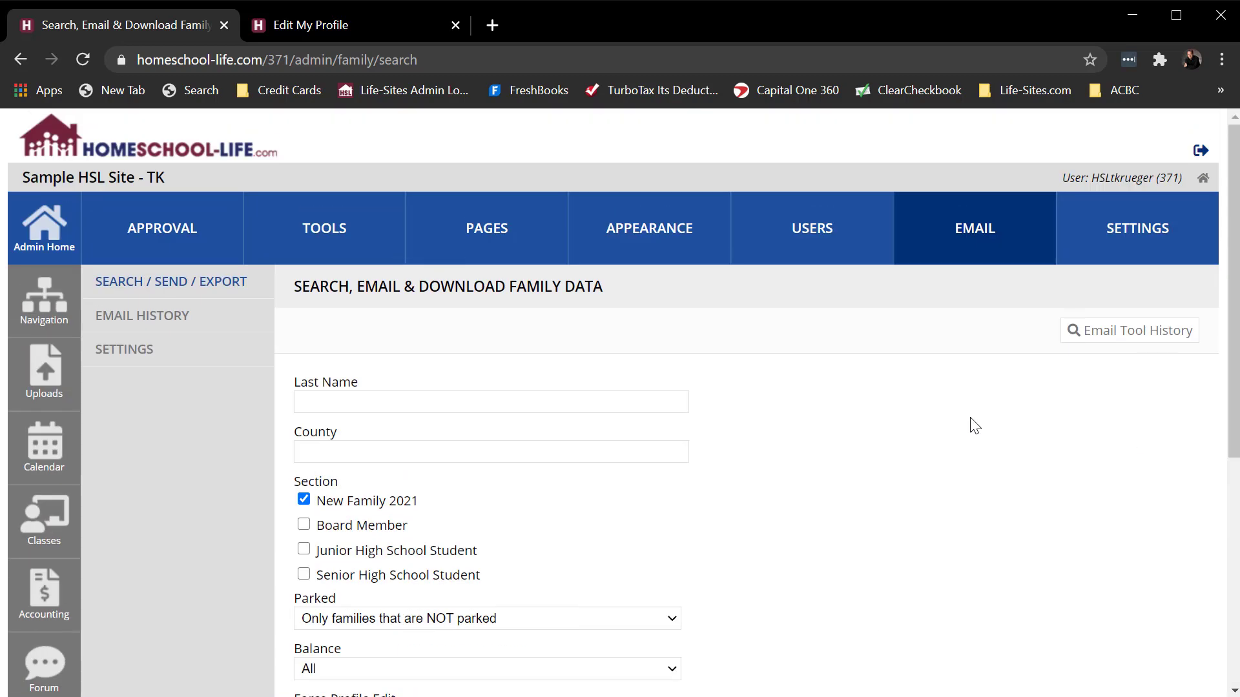
{"action": "scroll", "coordinate": [157, 463], "scroll_direction": "down", "scroll_amount": 2}
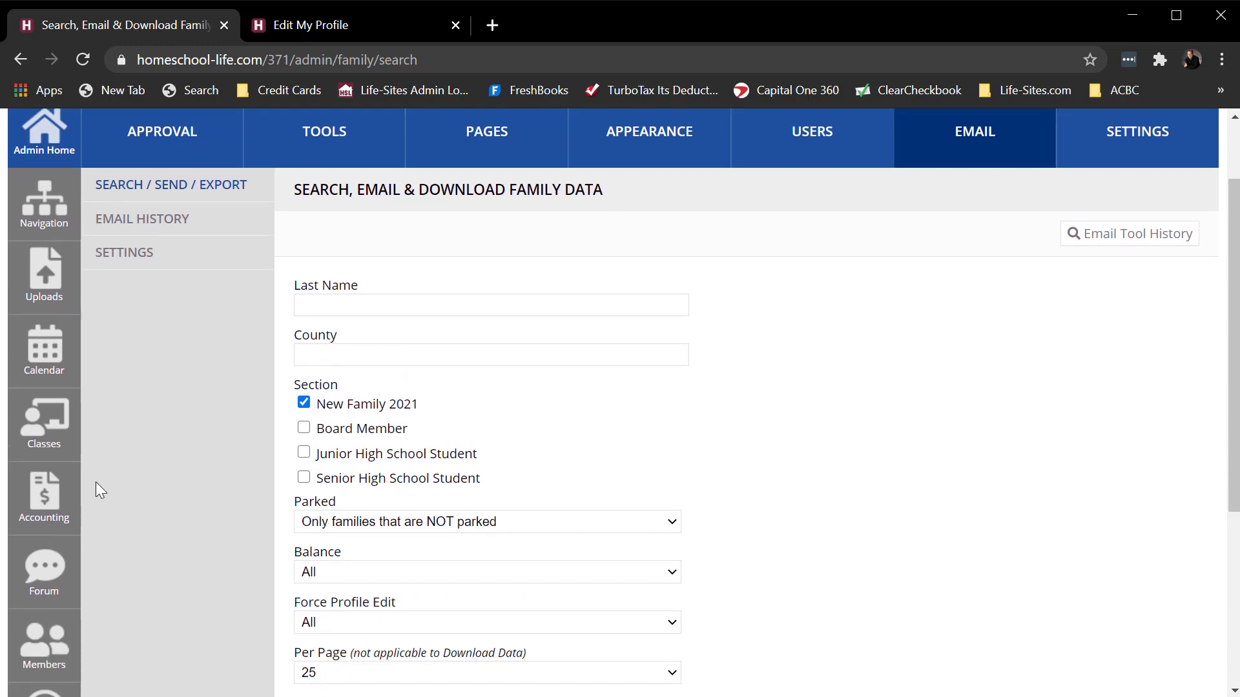
- Start a new invoice in Accounting and review the directory sections offered in its Family list
{"action": "left_click", "coordinate": [43, 496]}
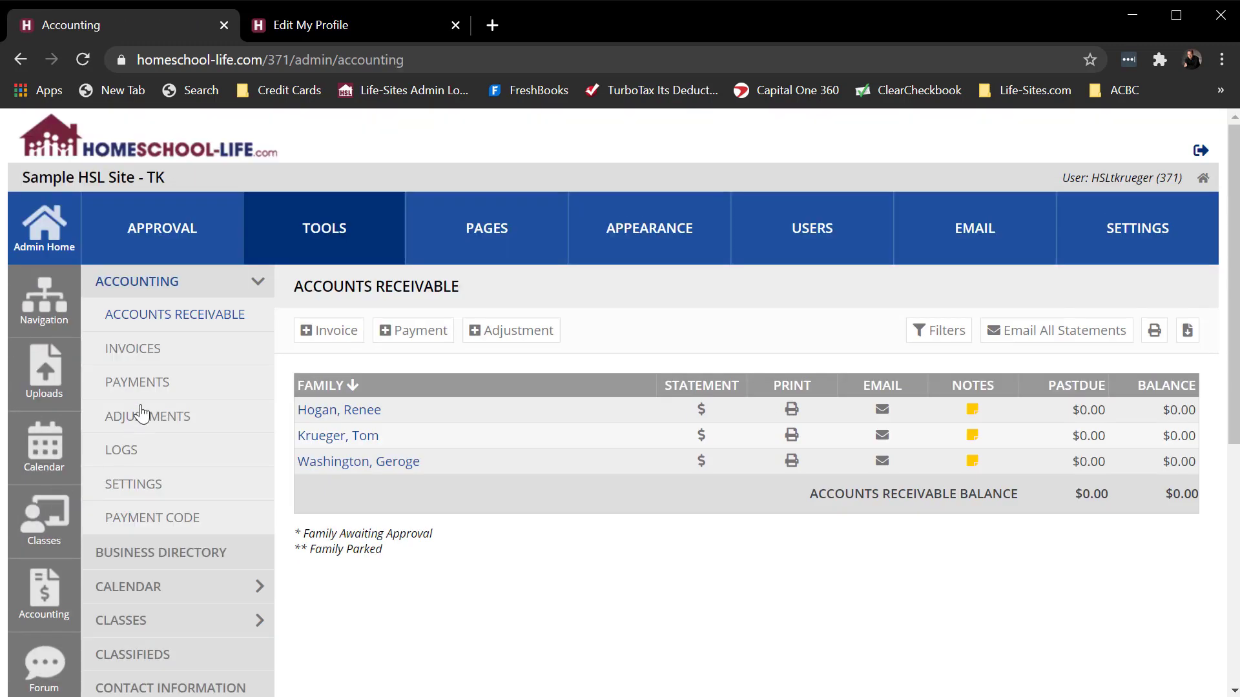
{"action": "left_click", "coordinate": [145, 359]}
{"action": "left_click", "coordinate": [337, 339]}
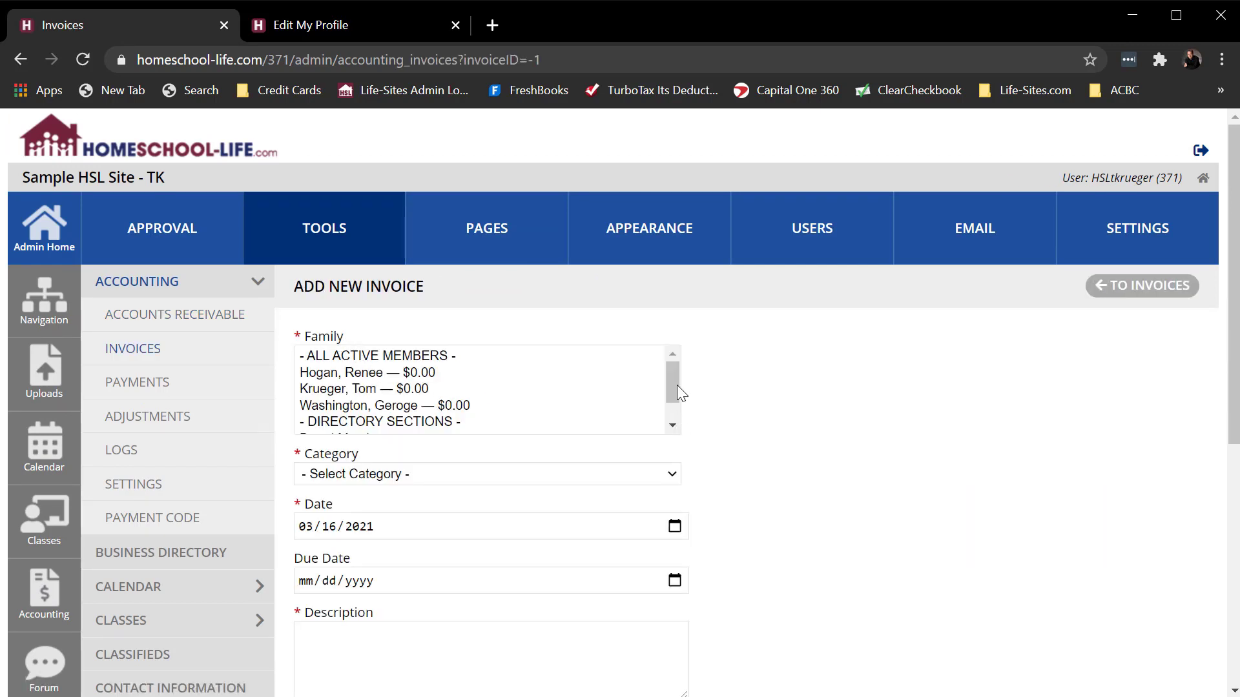
{"action": "left_click_drag", "start_coordinate": [677, 386], "coordinate": [673, 406]}
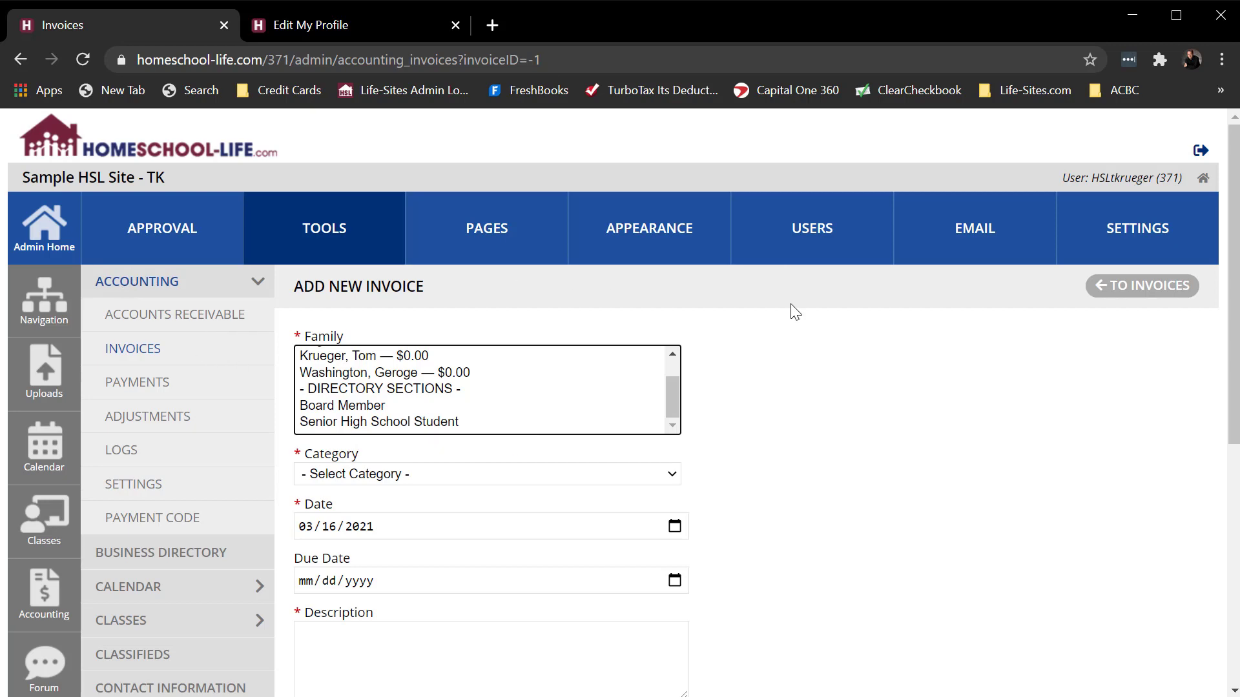
- Switch to the member site's Families page, review its Sections column, and view the Online Directory sorted by Section, Family
{"action": "key", "text": "ctrl+Tab"}
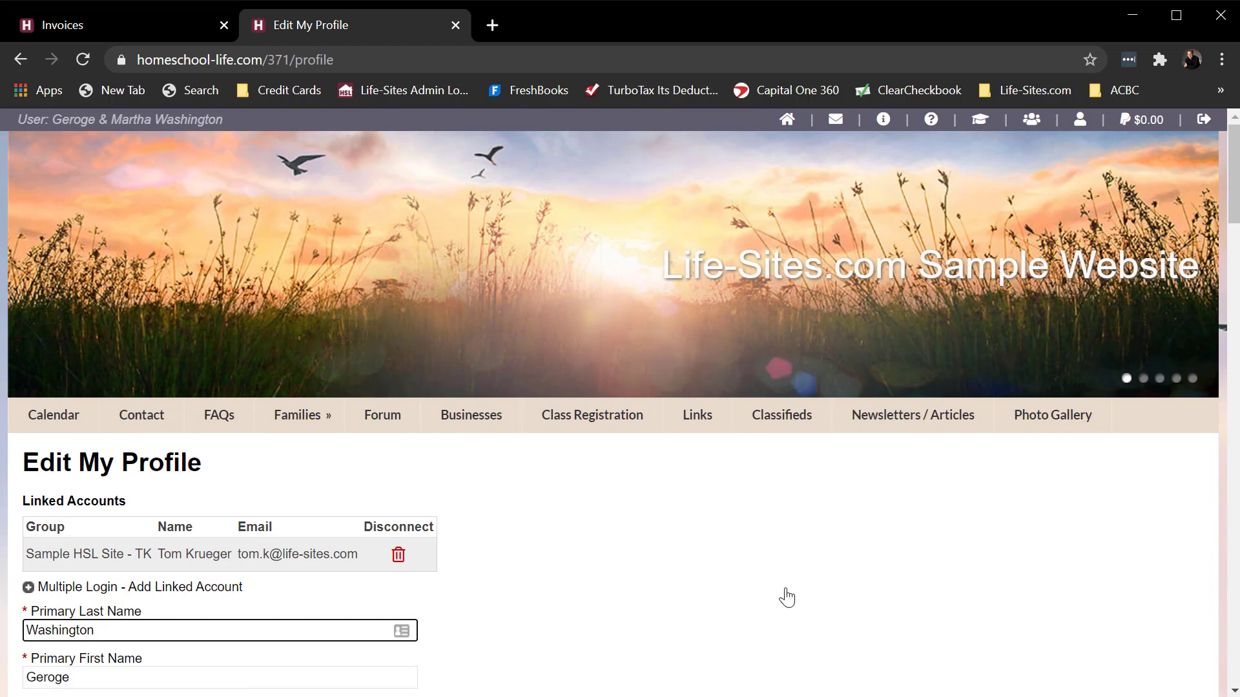
{"action": "left_click", "coordinate": [292, 415]}
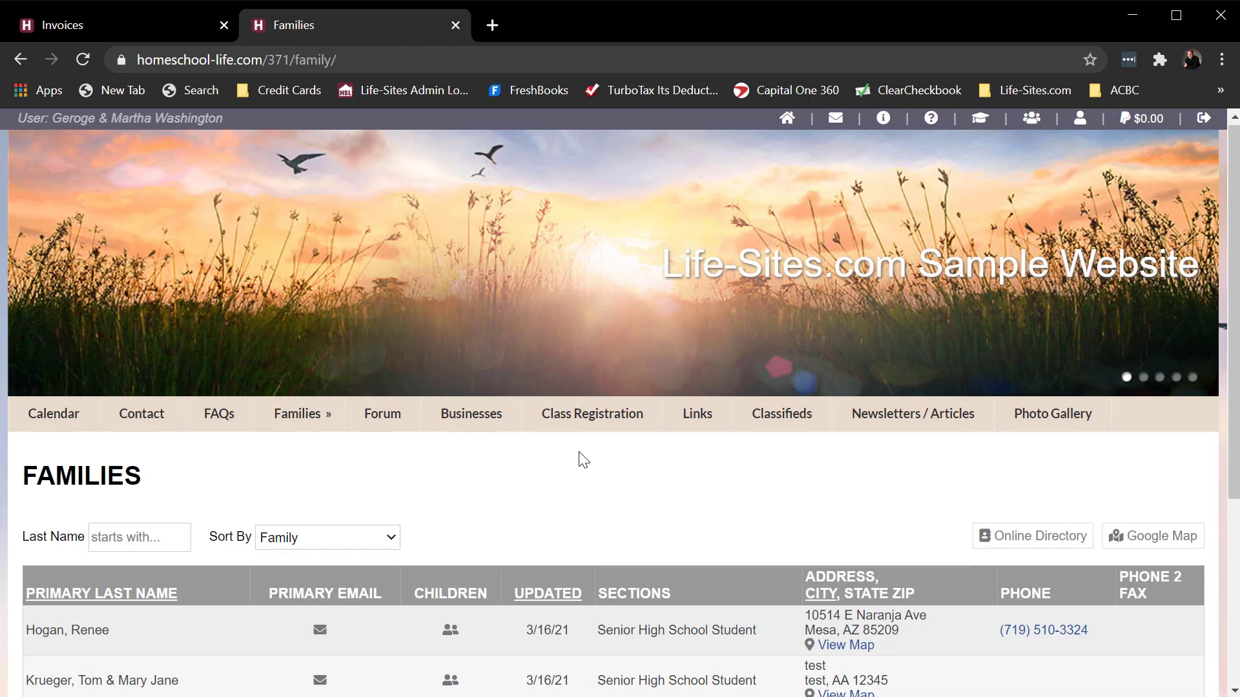
{"action": "scroll", "coordinate": [595, 451], "scroll_direction": "down", "scroll_amount": 3}
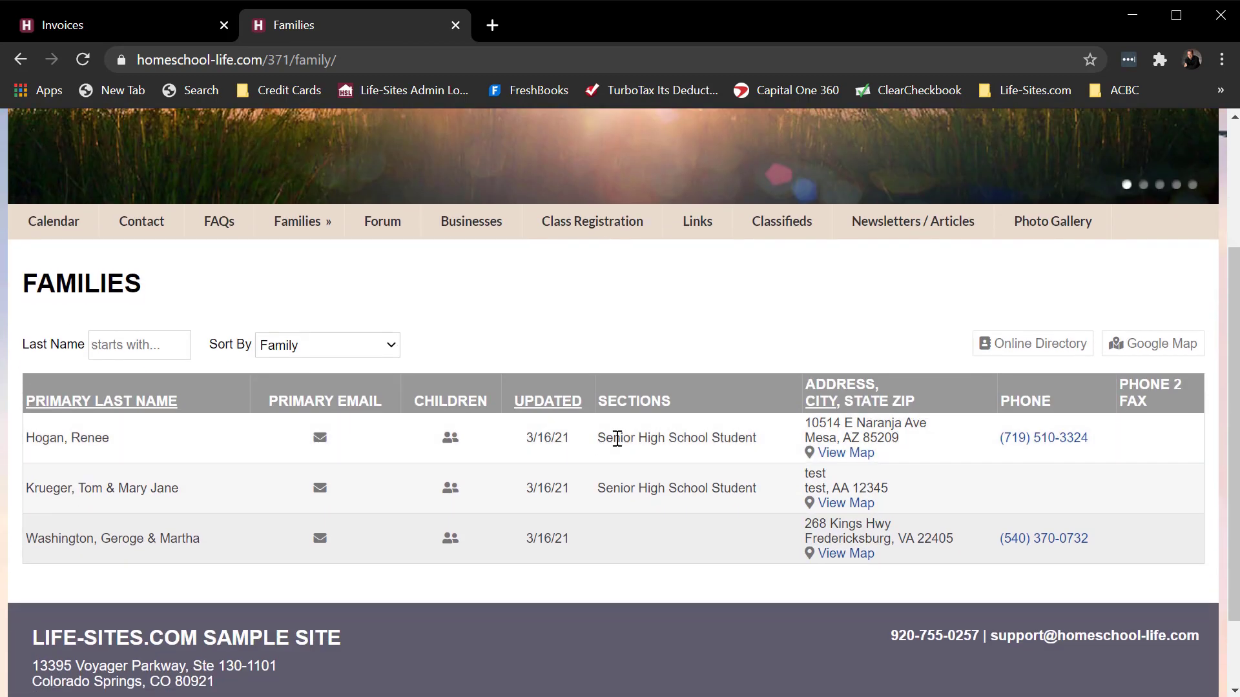
{"action": "left_click", "coordinate": [1069, 352]}
{"action": "left_click", "coordinate": [560, 451]}
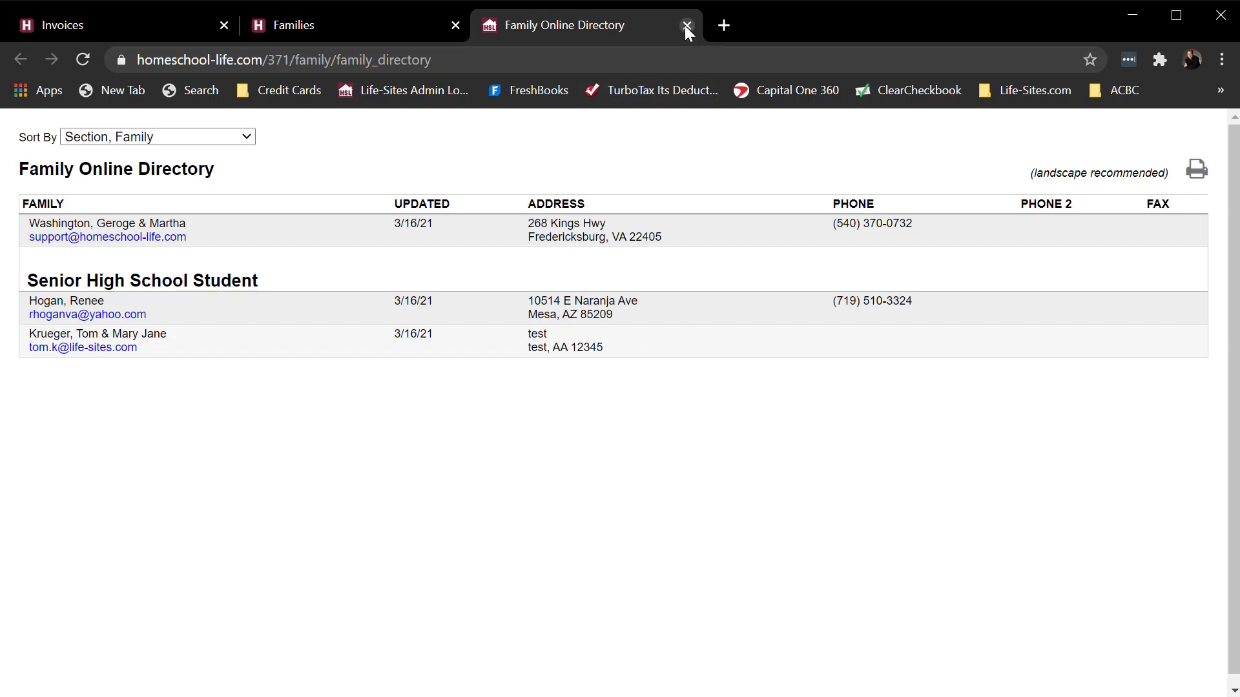
- Switch back to the admin site, reopen the Family Sections page among the user settings, and return to Admin Home
{"action": "left_click", "coordinate": [369, 25]}
{"action": "left_click", "coordinate": [138, 23]}
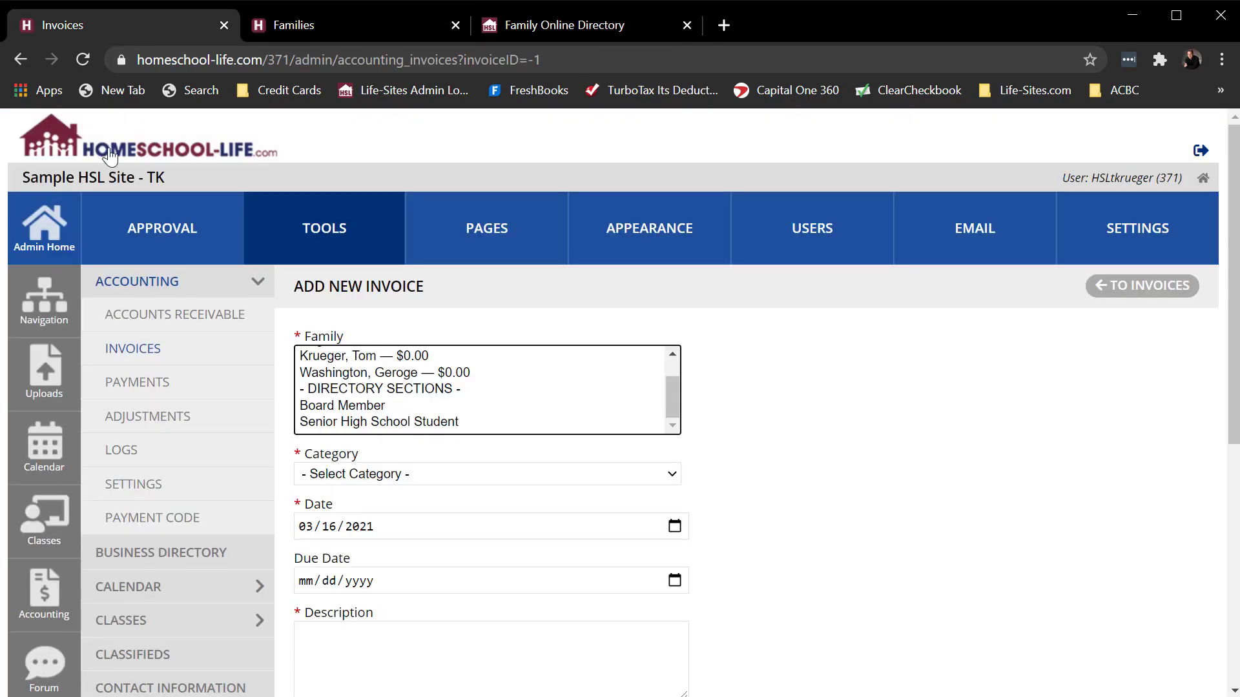
{"action": "left_click", "coordinate": [57, 236]}
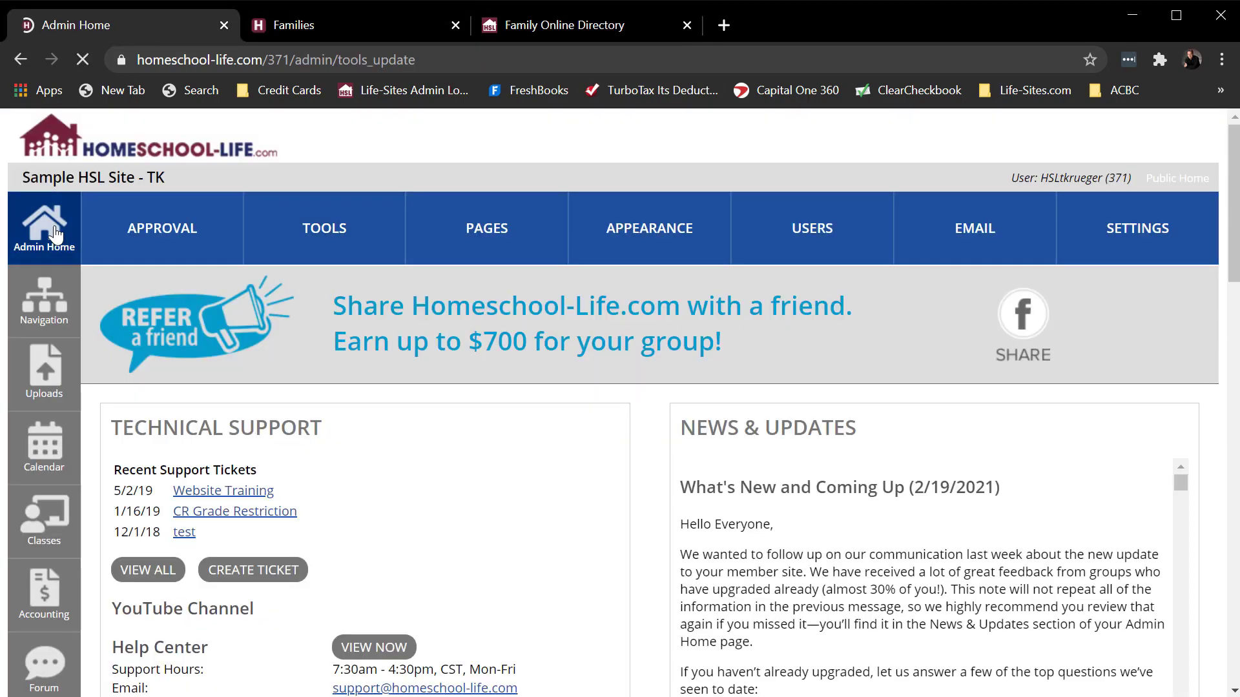
{"action": "left_click", "coordinate": [816, 232]}
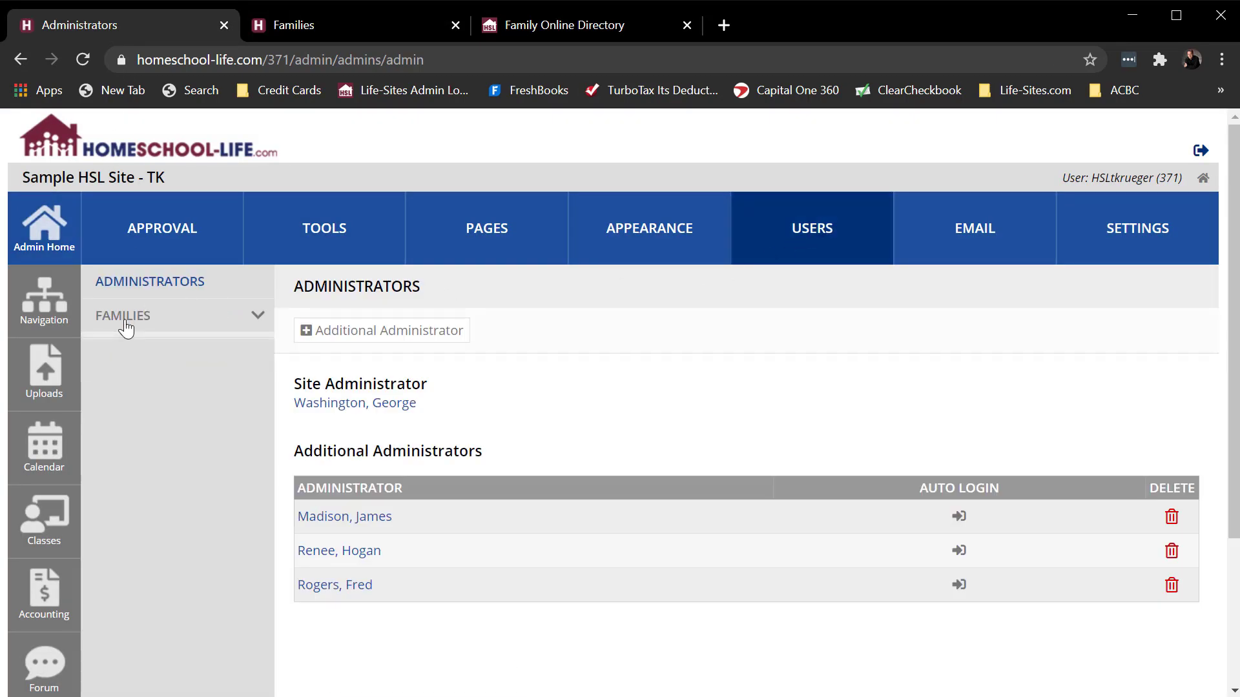
{"action": "left_click", "coordinate": [126, 316]}
{"action": "left_click", "coordinate": [129, 587]}
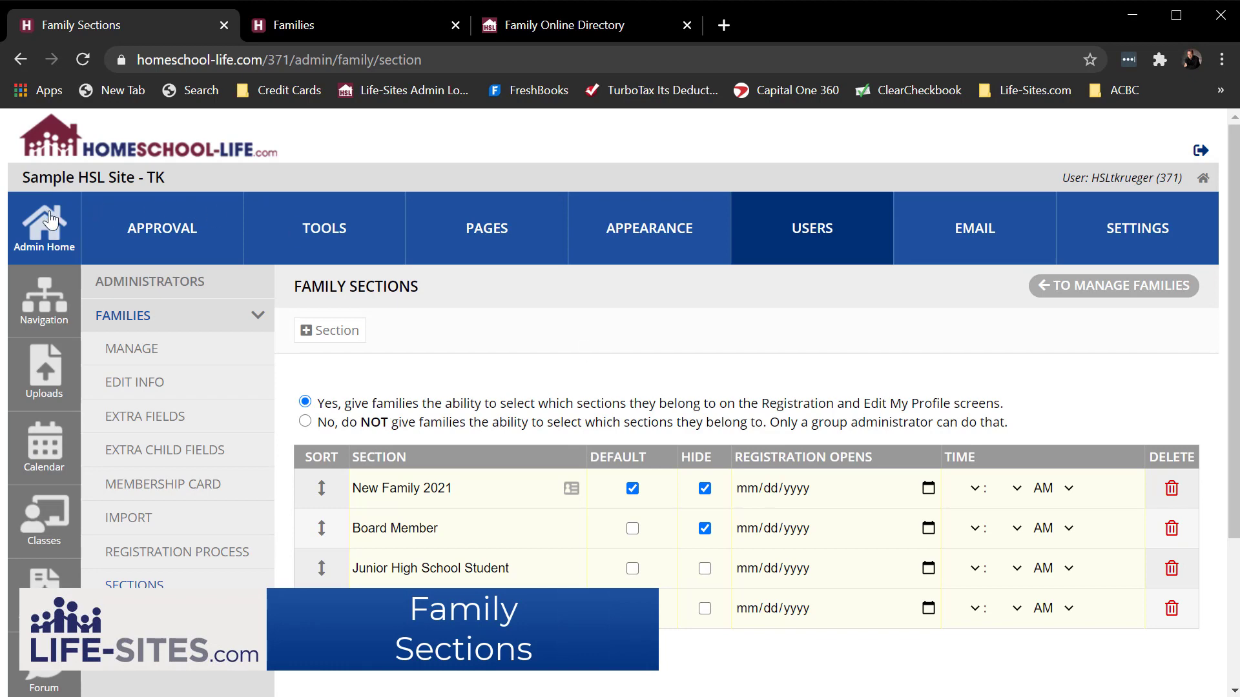
{"action": "left_click", "coordinate": [51, 221]}
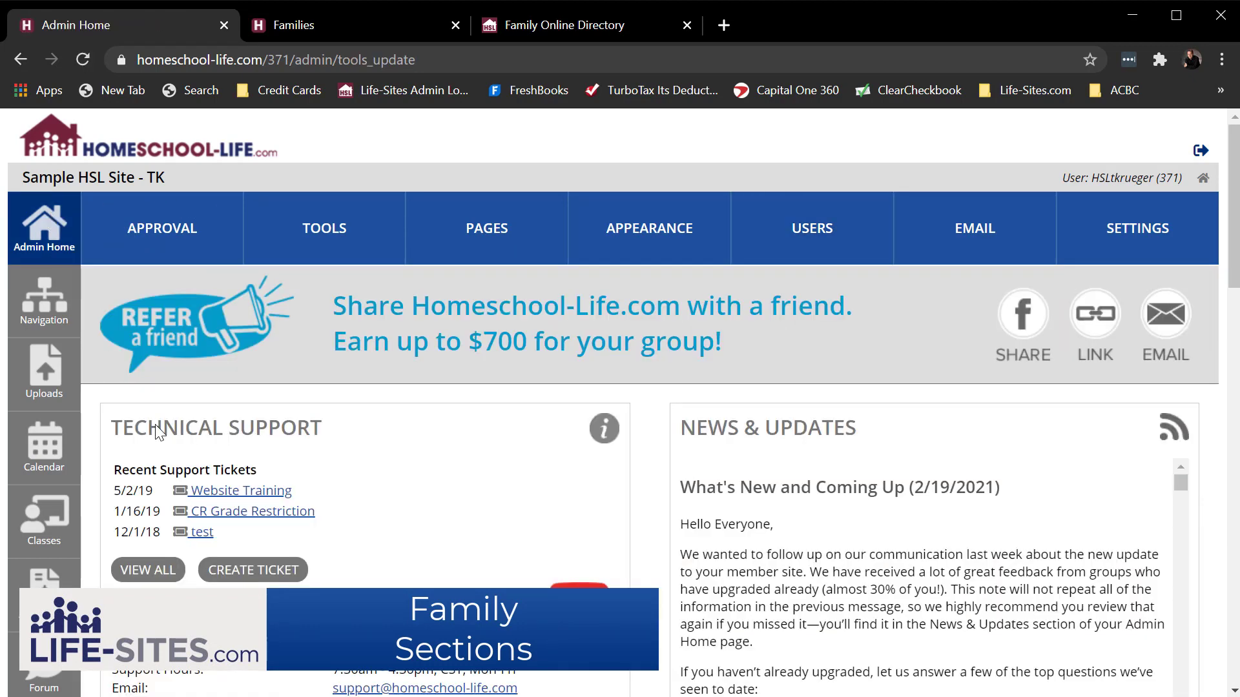